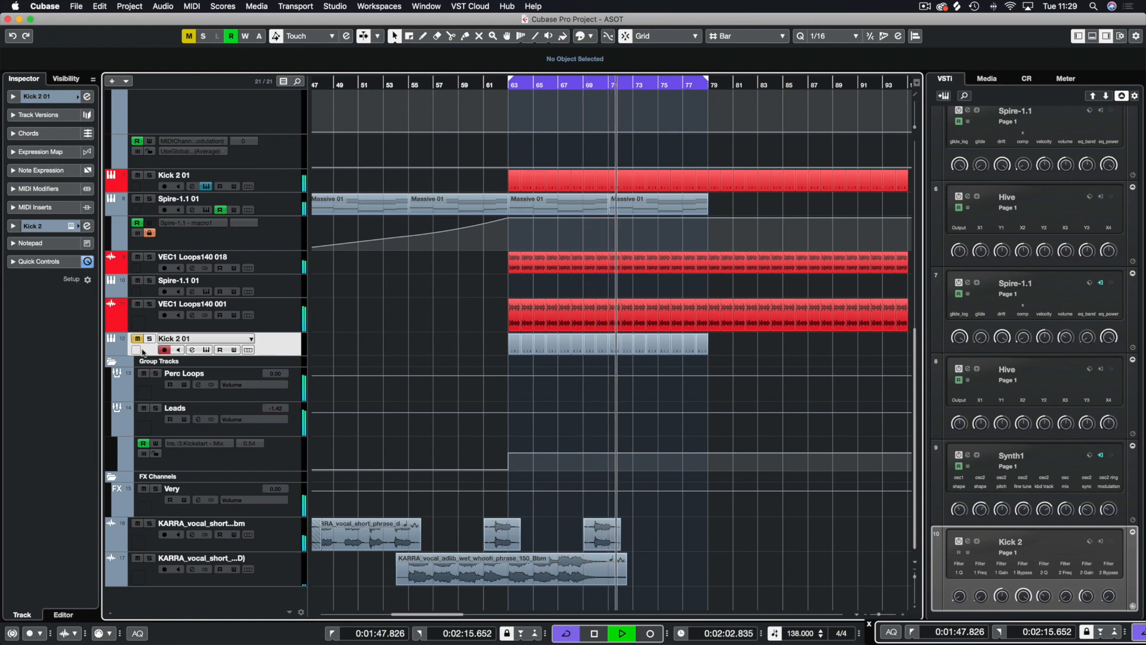
# Step: Audition the original Kick 2 01 track in solo, then switch the solo to the muted duplicate Kick 2 01 track
pyautogui.press('space')
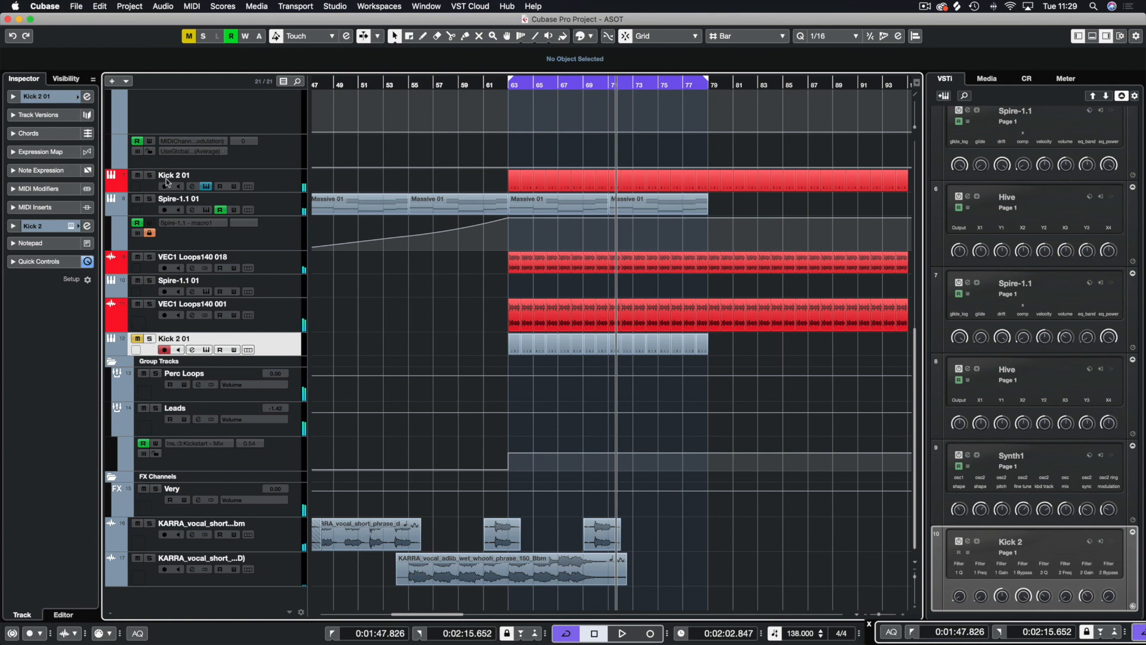
pyautogui.click(150, 175)
pyautogui.press('space')
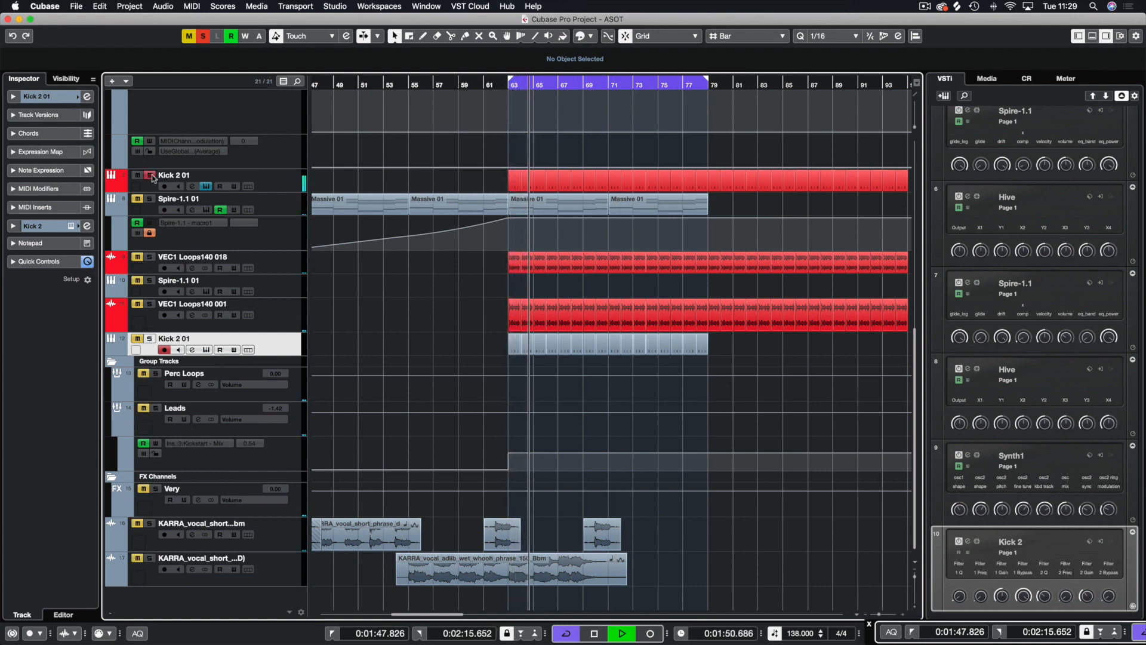
pyautogui.click(150, 339)
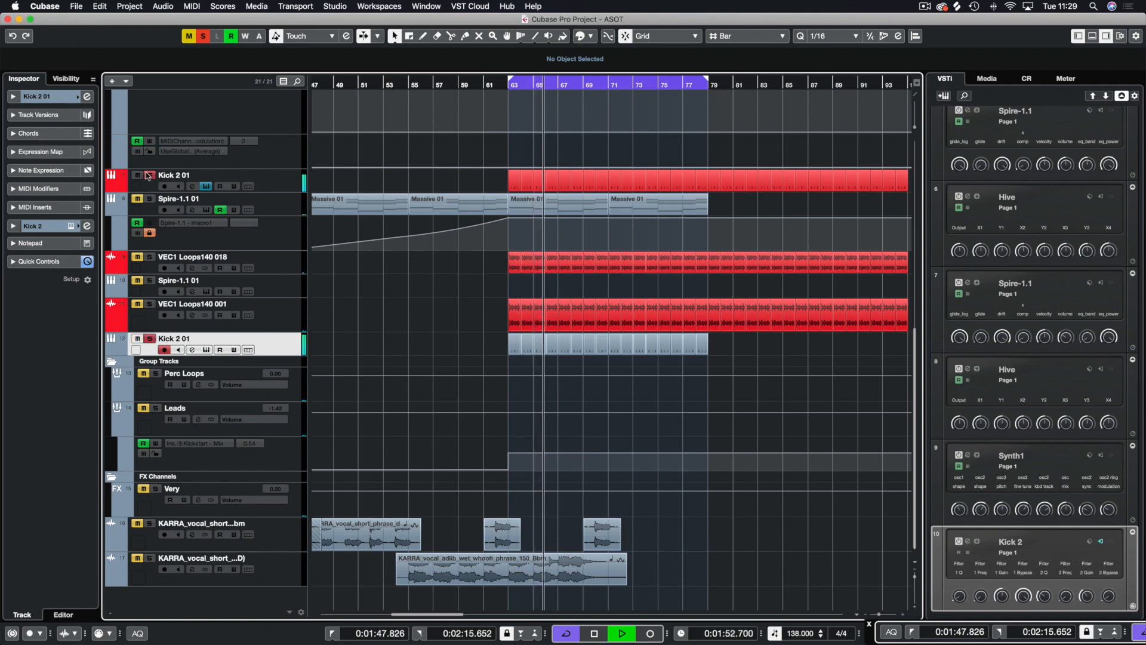
pyautogui.click(150, 175)
pyautogui.press('space')
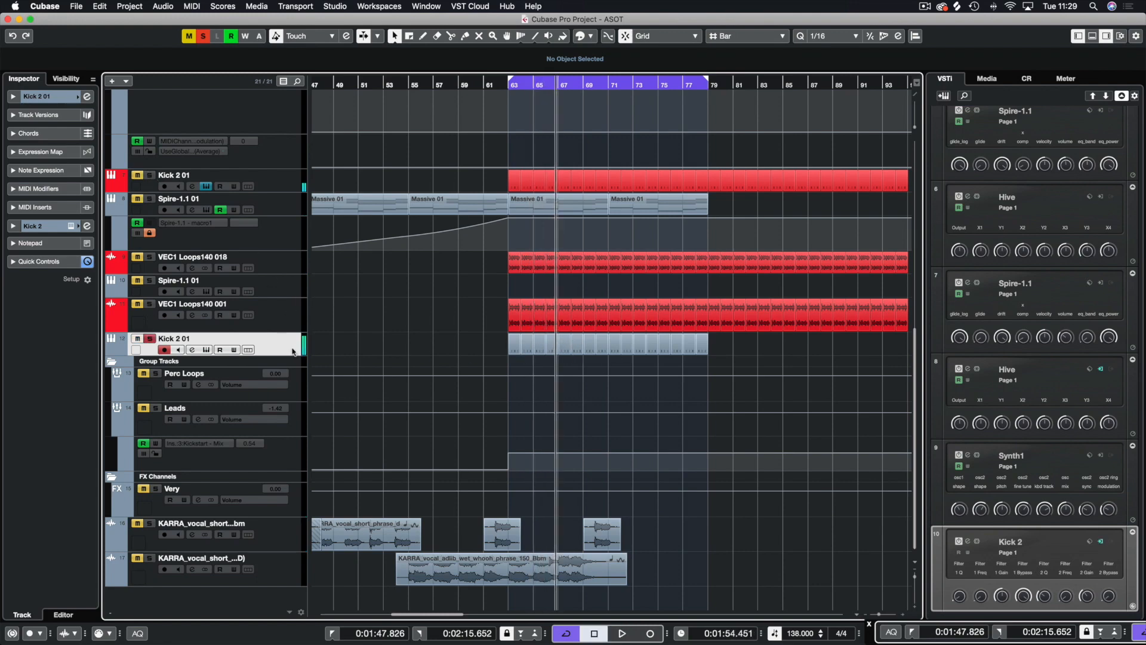
# Step: Open the Kick 2 instrument of the duplicate kick track and audition its default preset
pyautogui.click(73, 225)
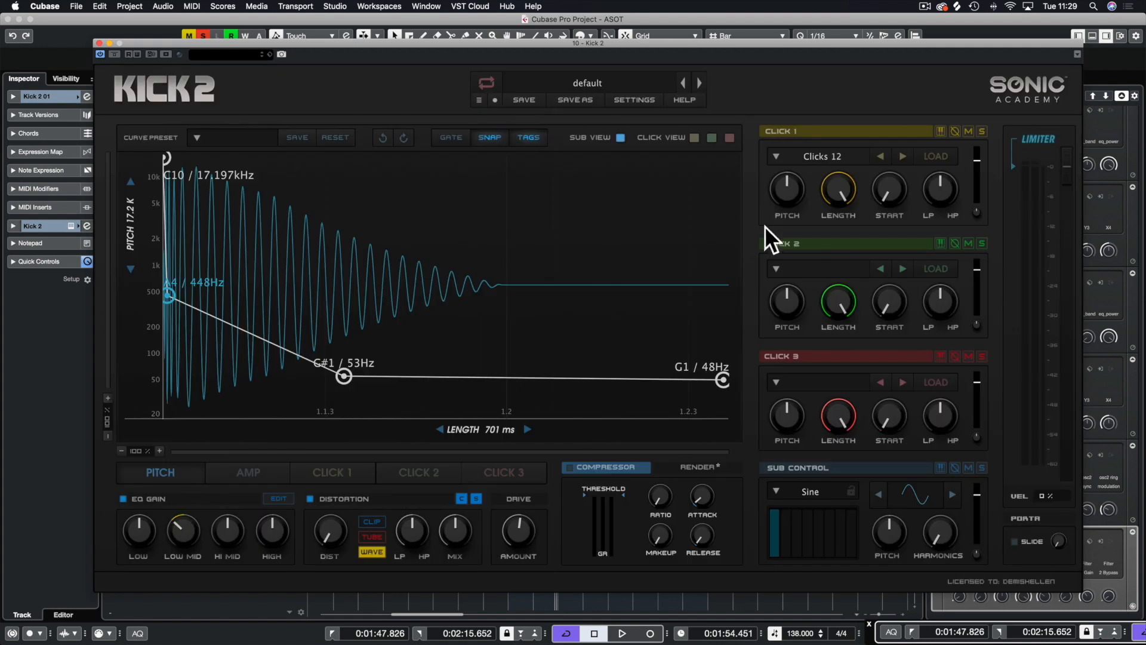
pyautogui.moveTo(560, 44); pyautogui.dragTo(502, 19)
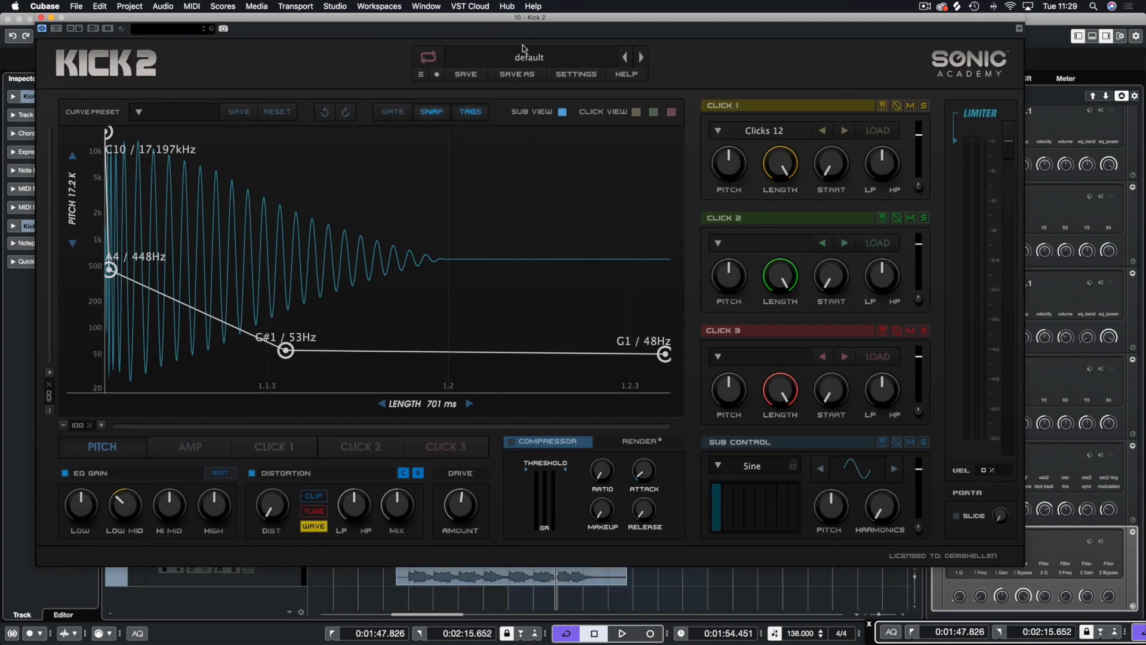
pyautogui.press('space')
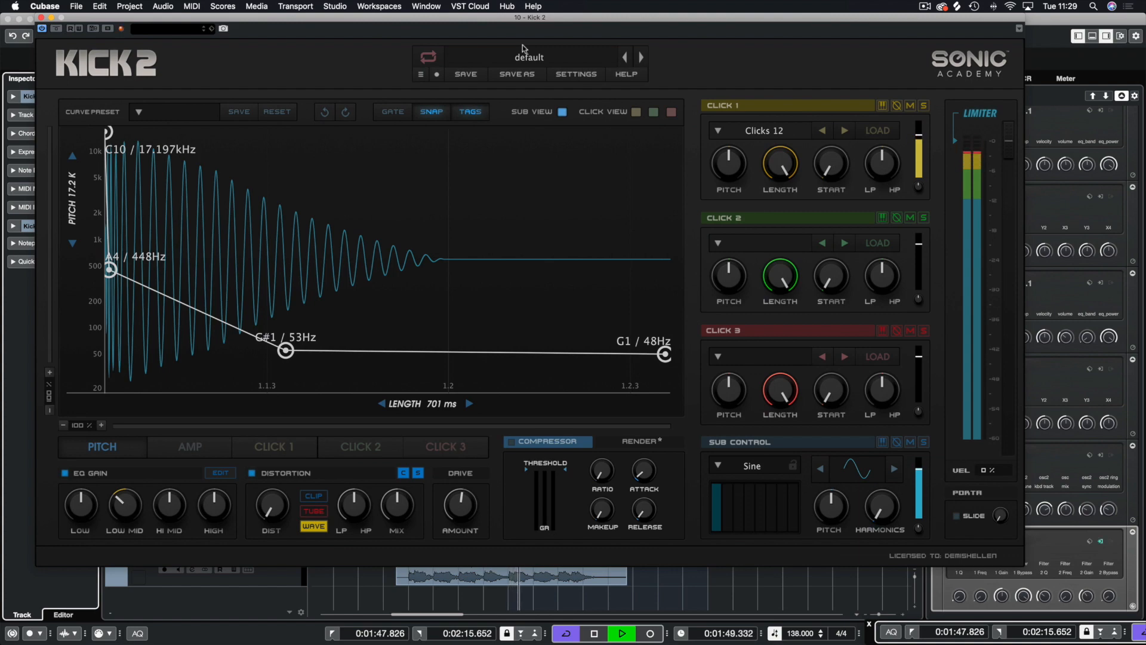
pyautogui.press('space')
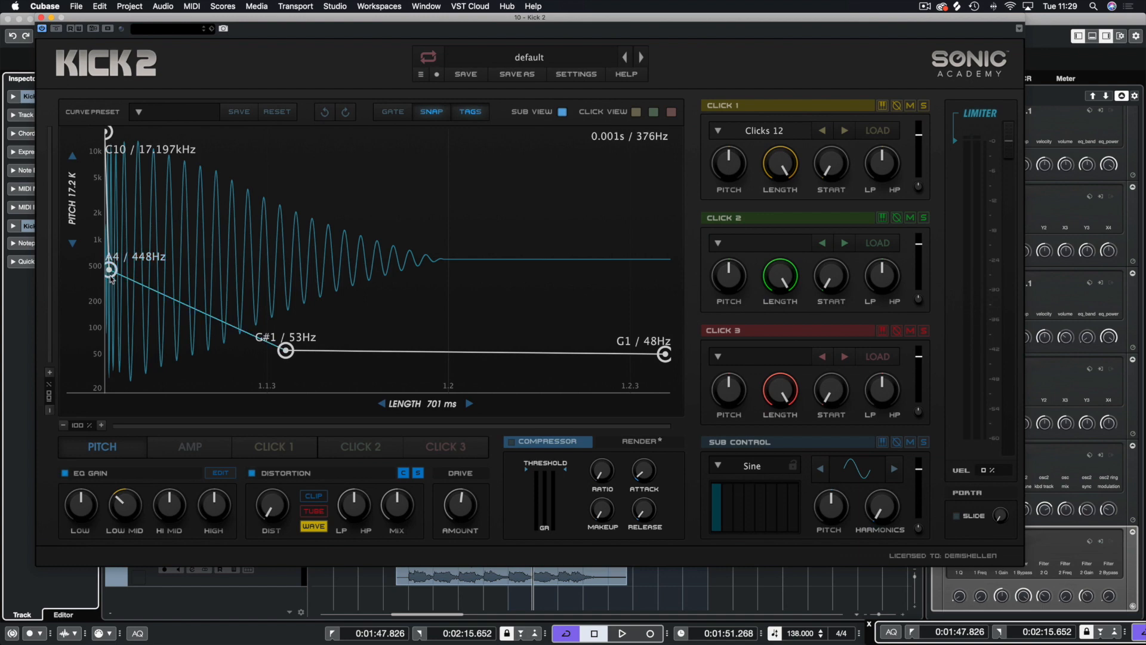
# Step: Set the first pitch node to about 16.744 kHz and raise the second to A#5 / 932 Hz, placing it slightly after the start
pyautogui.moveTo(109, 136); pyautogui.dragTo(109, 135)
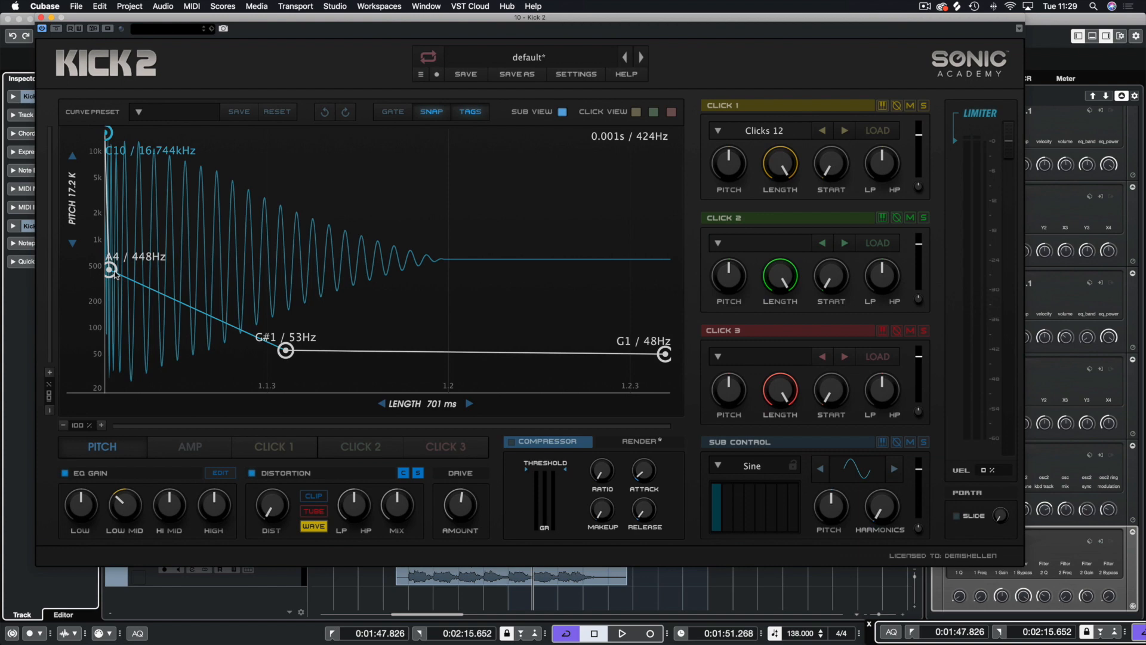
pyautogui.moveTo(116, 275); pyautogui.dragTo(117, 240)
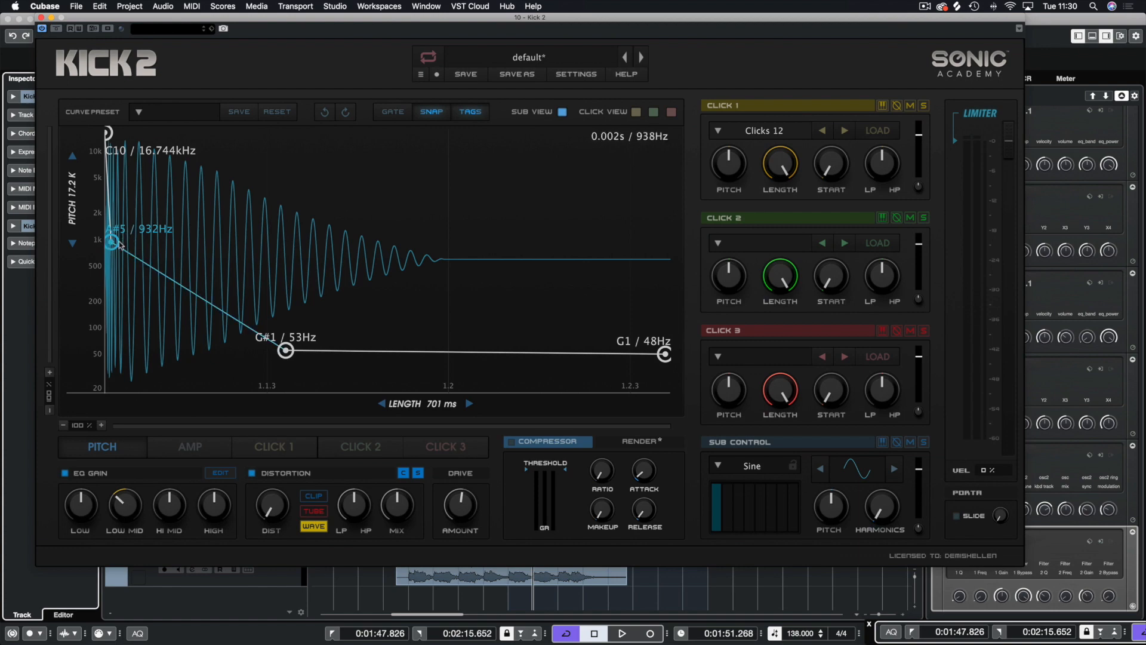
pyautogui.moveTo(120, 246); pyautogui.dragTo(107, 244)
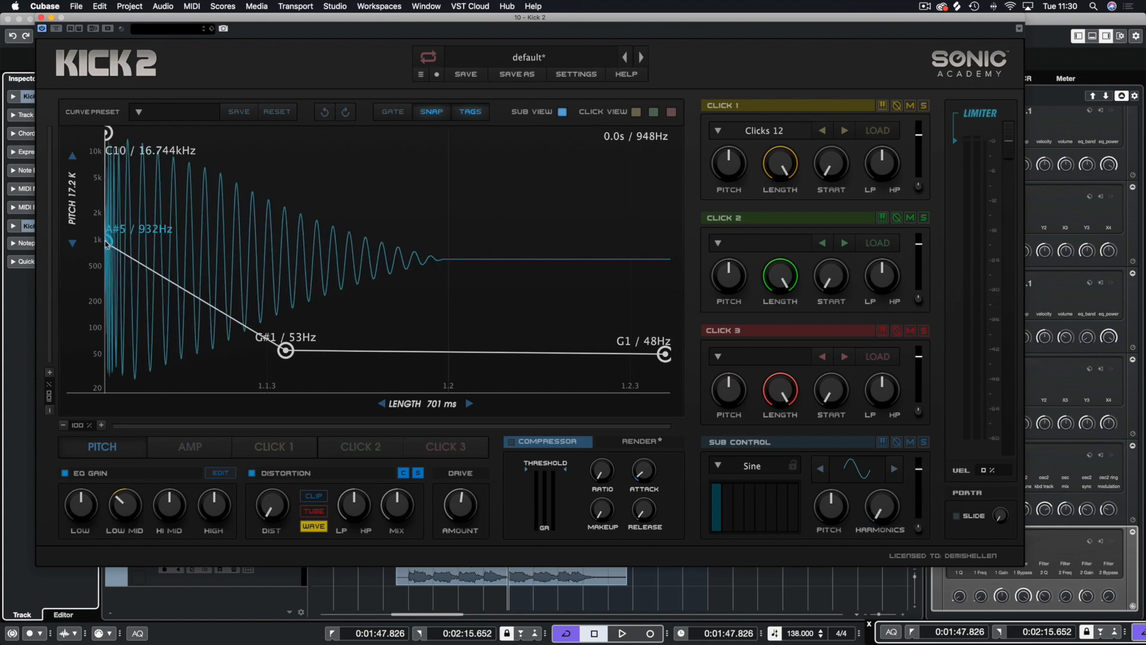
pyautogui.press('space')
pyautogui.moveTo(108, 243); pyautogui.dragTo(117, 243)
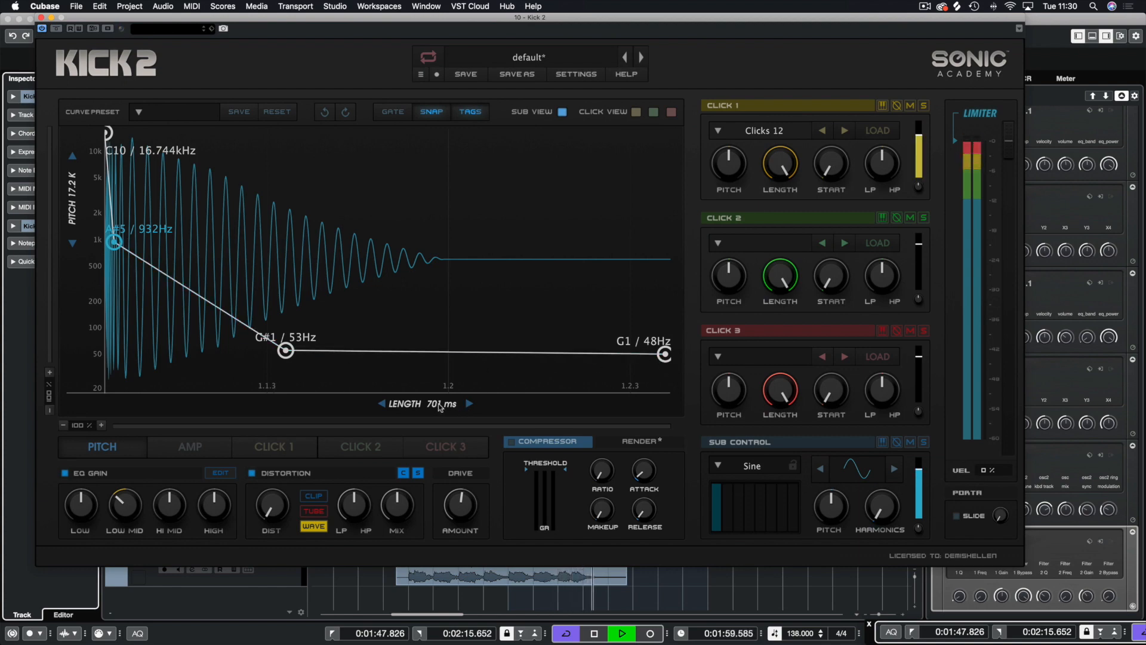
# Step: Lengthen the kick to 804 ms and reshape its pitch curve with nodes at A#1 / 58 Hz and D4 / 294 Hz
pyautogui.moveTo(432, 408); pyautogui.dragTo(432, 382)
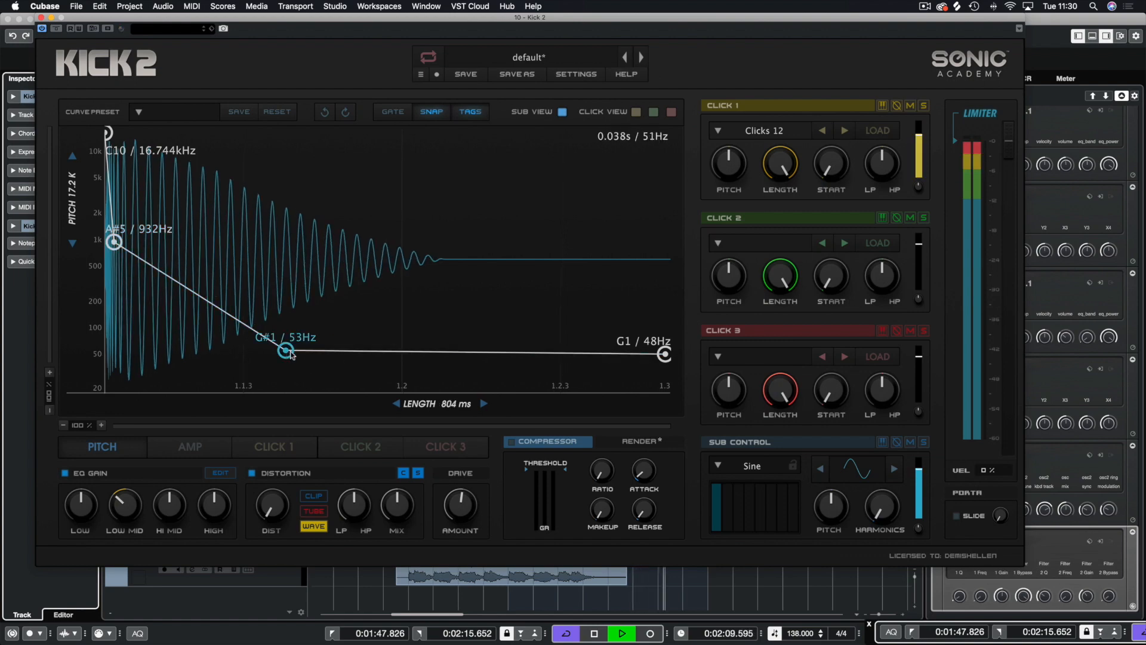
pyautogui.moveTo(286, 351); pyautogui.dragTo(396, 351)
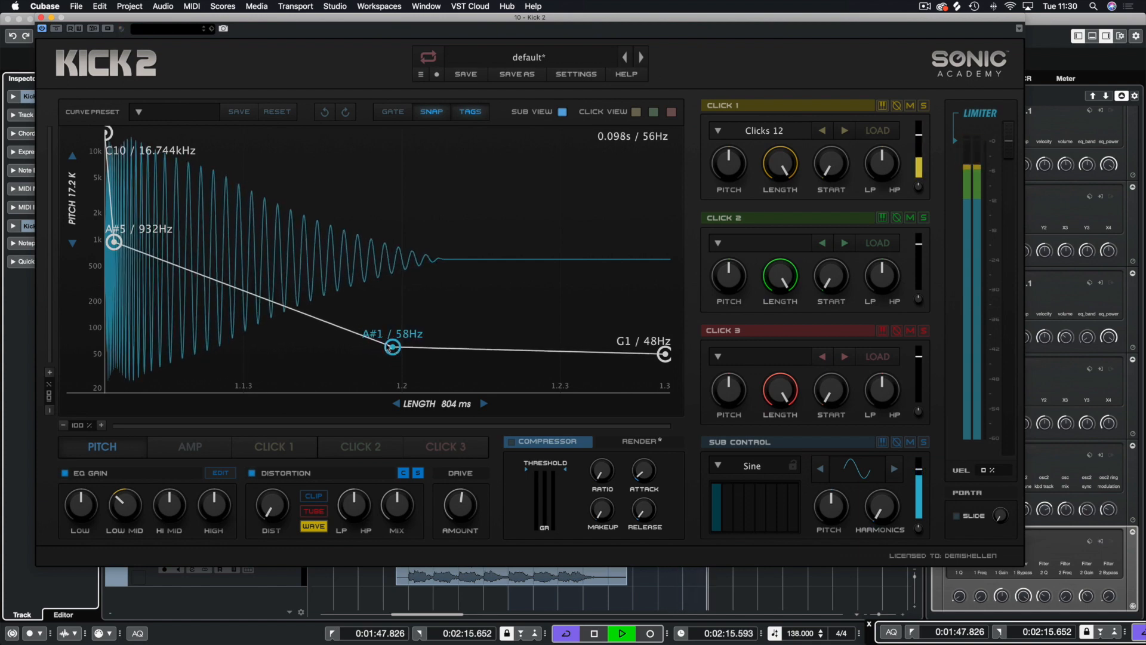
pyautogui.click(234, 290)
pyautogui.moveTo(234, 291); pyautogui.dragTo(160, 288)
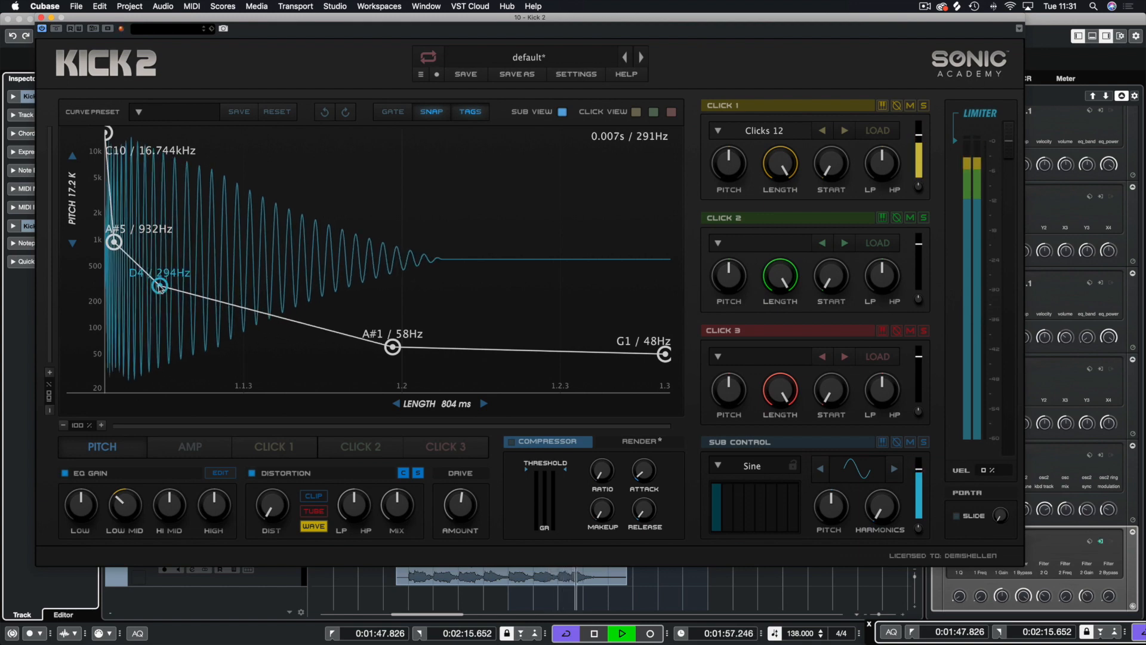
# Step: Try an extra pitch node between the D4 and A#1 nodes at up to B3 / 247 Hz, then delete it
pyautogui.doubleClick(276, 314)
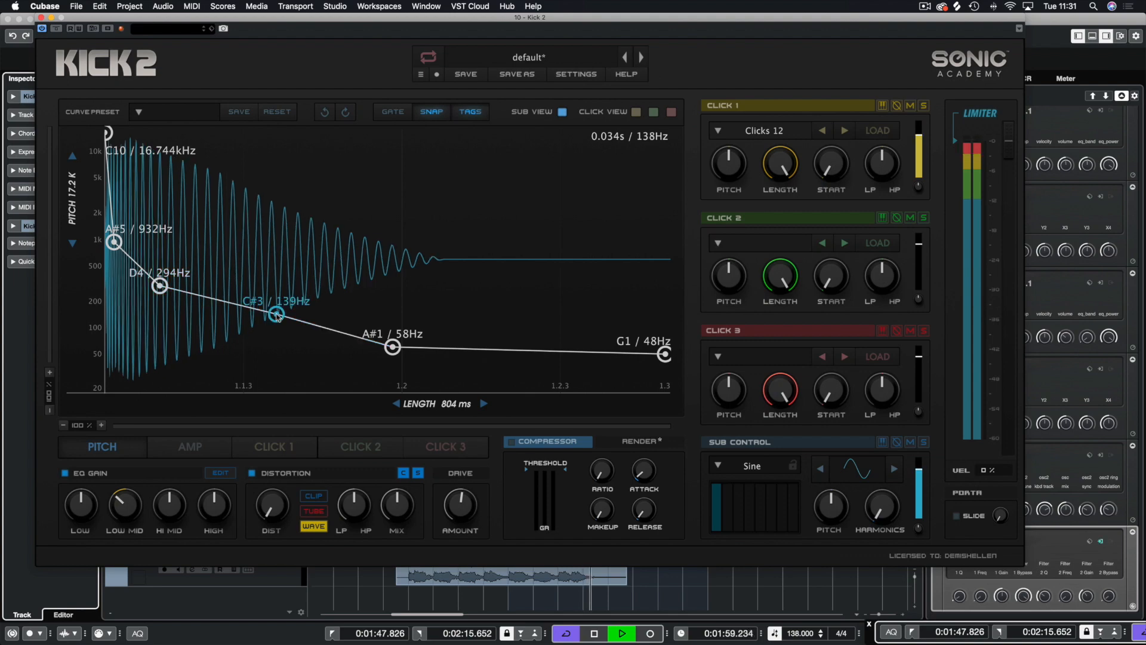
pyautogui.moveTo(274, 314); pyautogui.dragTo(207, 298)
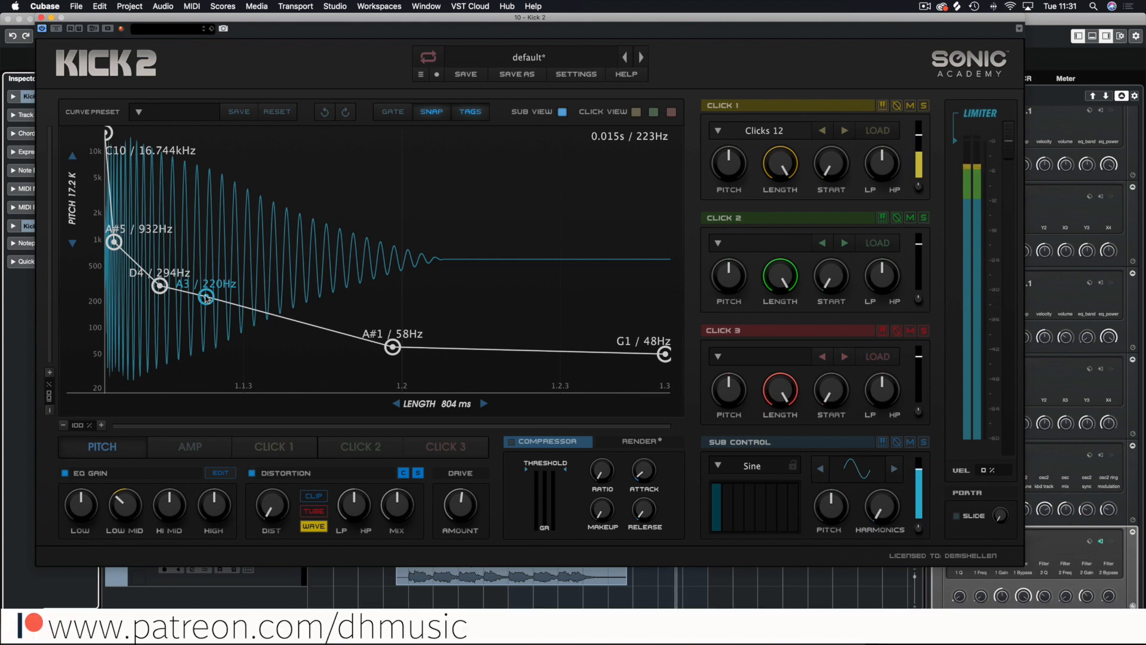
pyautogui.doubleClick(206, 297)
pyautogui.doubleClick(206, 297)
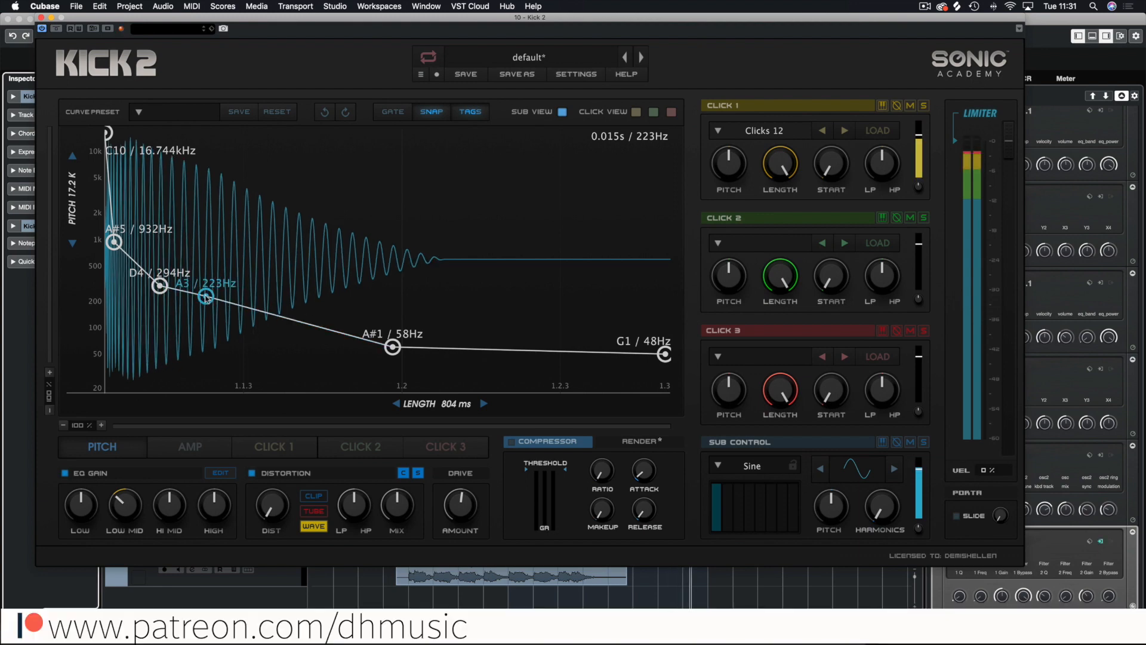
pyautogui.moveTo(206, 297); pyautogui.dragTo(206, 292)
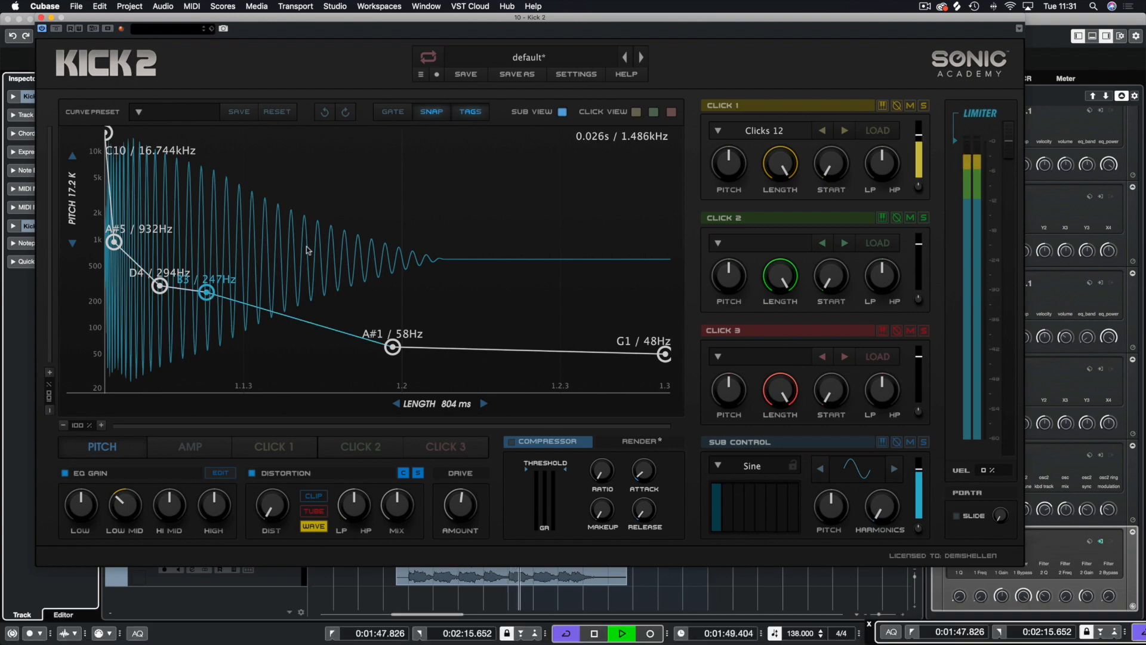
pyautogui.doubleClick(206, 292)
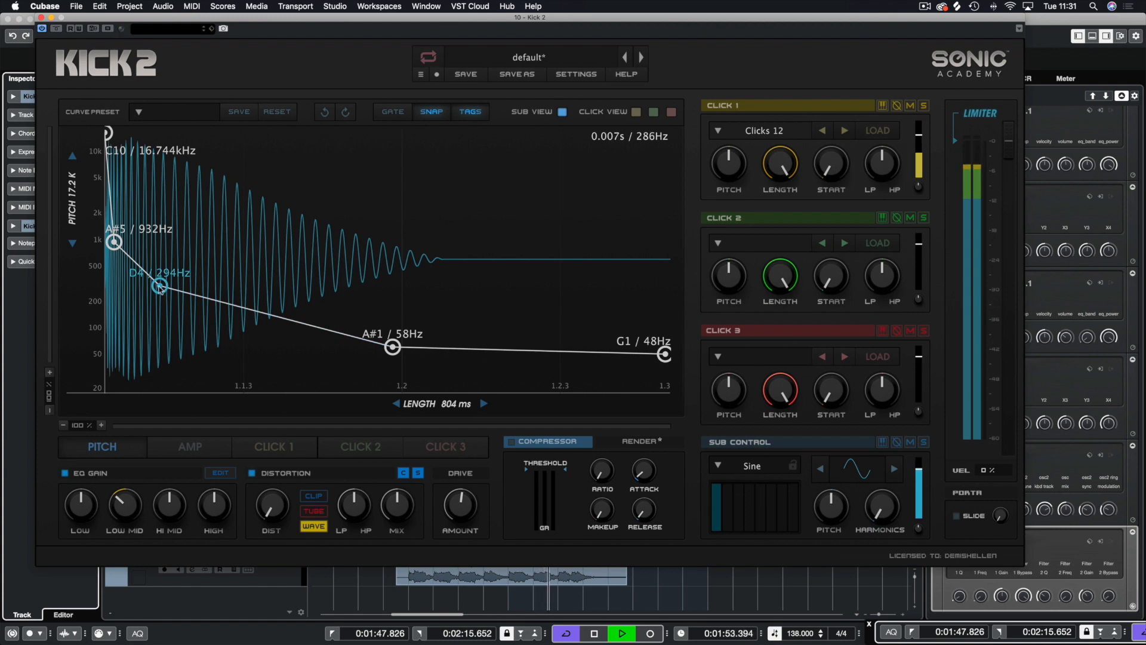
# Step: Raise the D4 pitch node to D#4 / 311 Hz, nudge the A#1 node slightly earlier and lower the end node to C1 / 33 Hz
pyautogui.press('space')
pyautogui.moveTo(159, 286); pyautogui.dragTo(158, 284)
pyautogui.press('space')
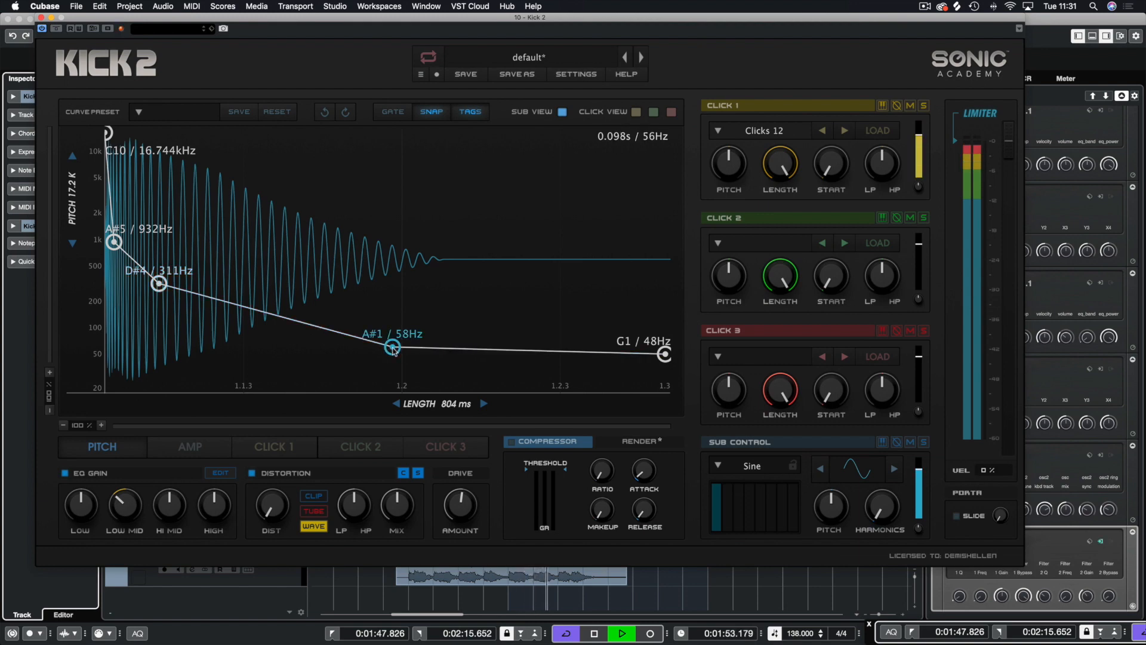
pyautogui.moveTo(393, 349); pyautogui.dragTo(390, 350)
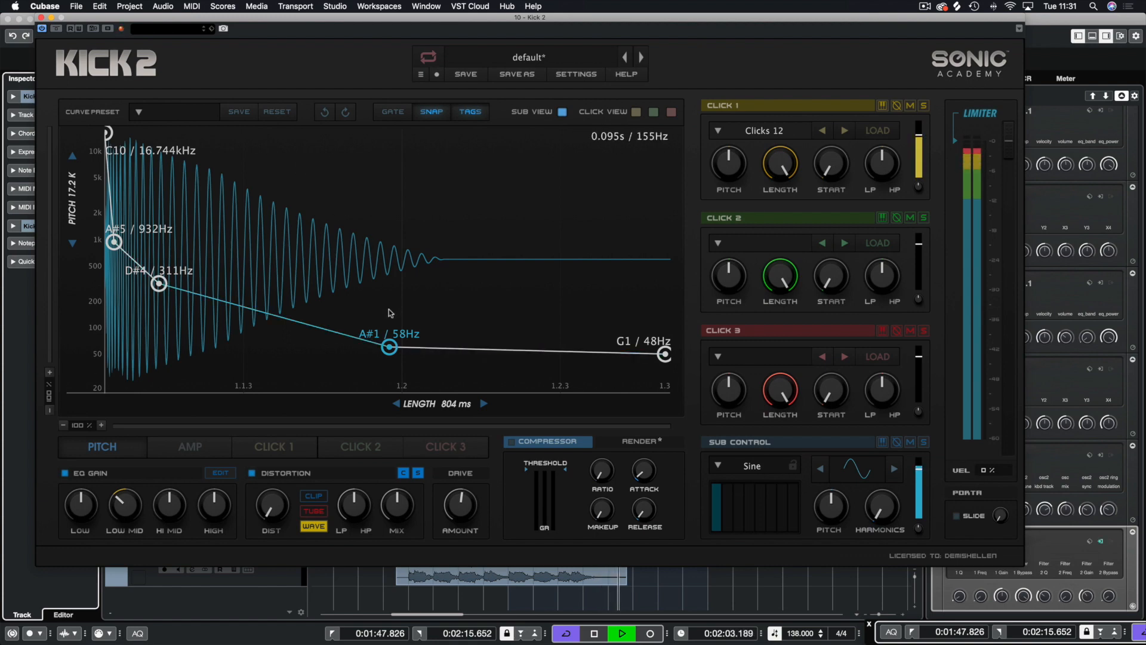
pyautogui.moveTo(666, 357); pyautogui.dragTo(665, 370)
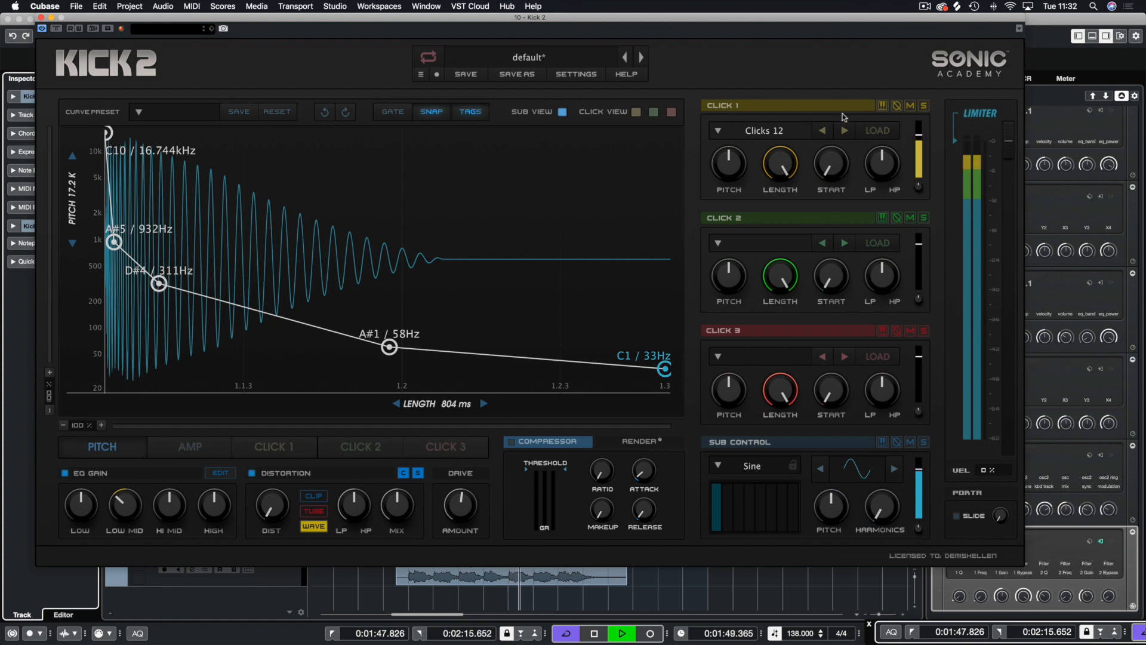
# Step: Load the factory sample Hats 30 into the Click 1 slot
pyautogui.click(771, 132)
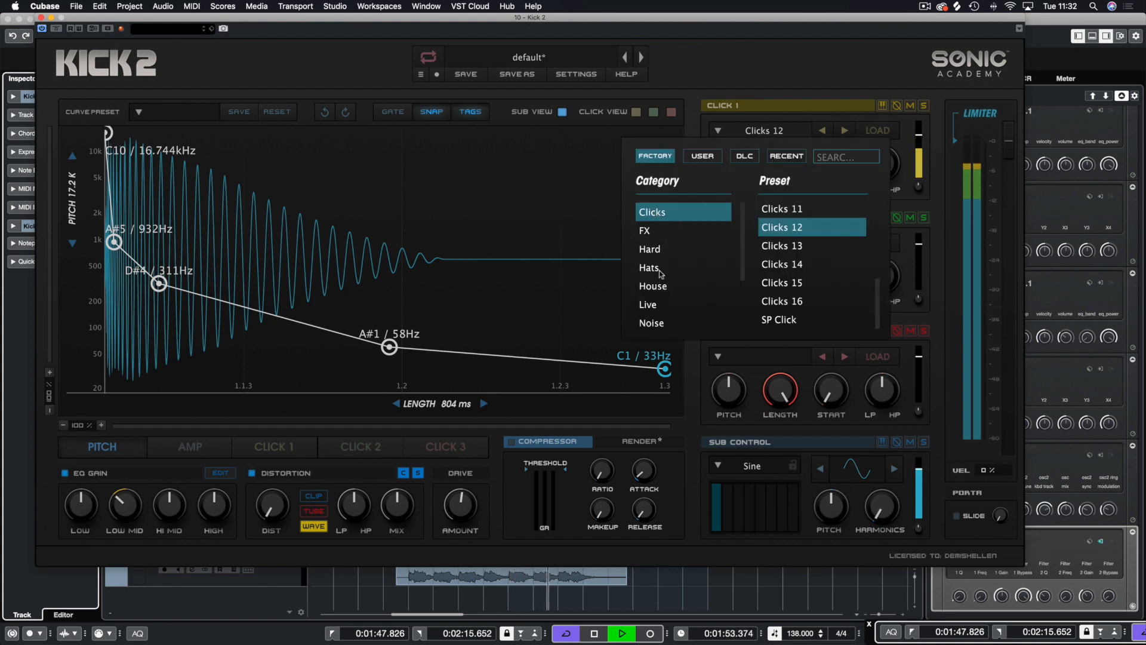
pyautogui.scroll(-3, 686, 303)
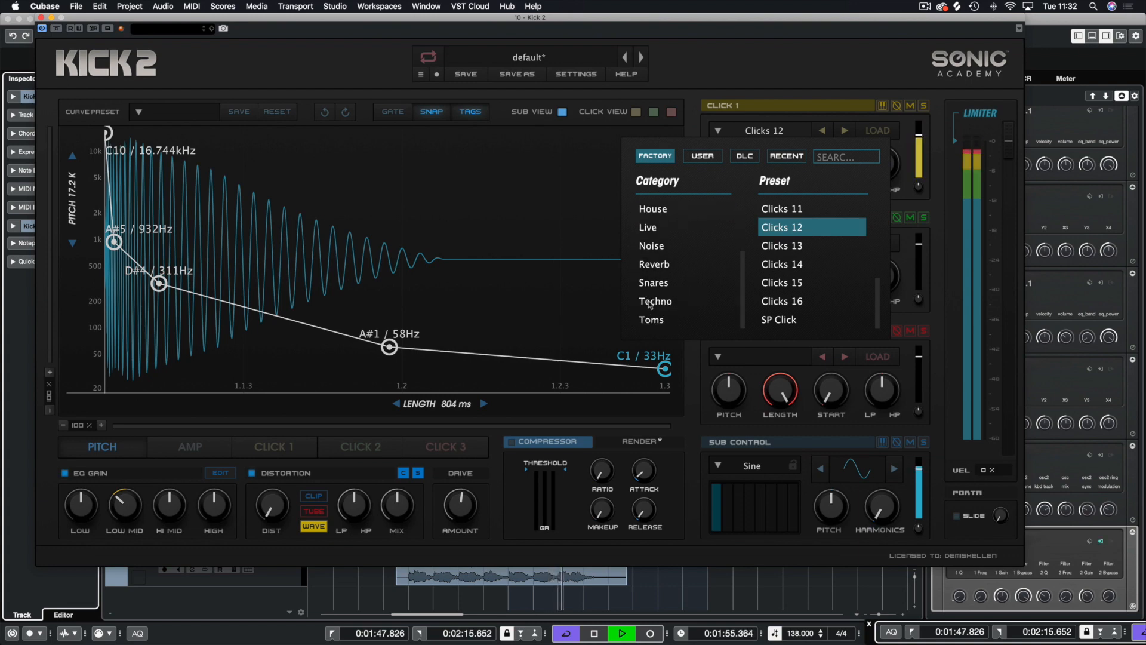
pyautogui.scroll(3, 692, 287)
pyautogui.click(653, 271)
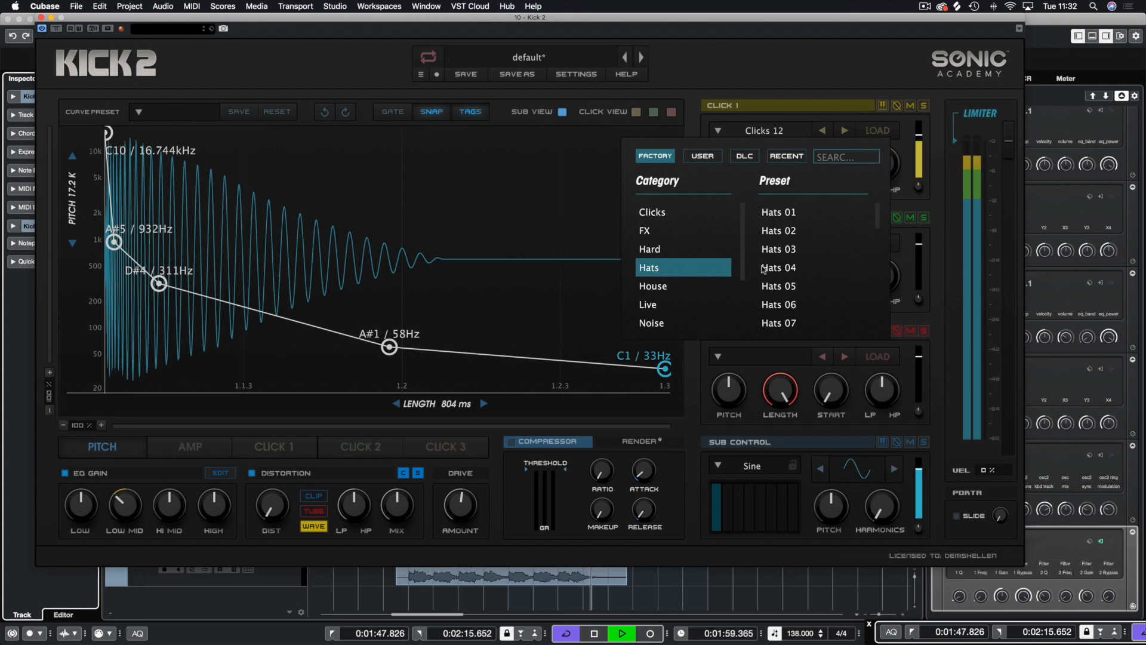
pyautogui.scroll(-20, 794, 272)
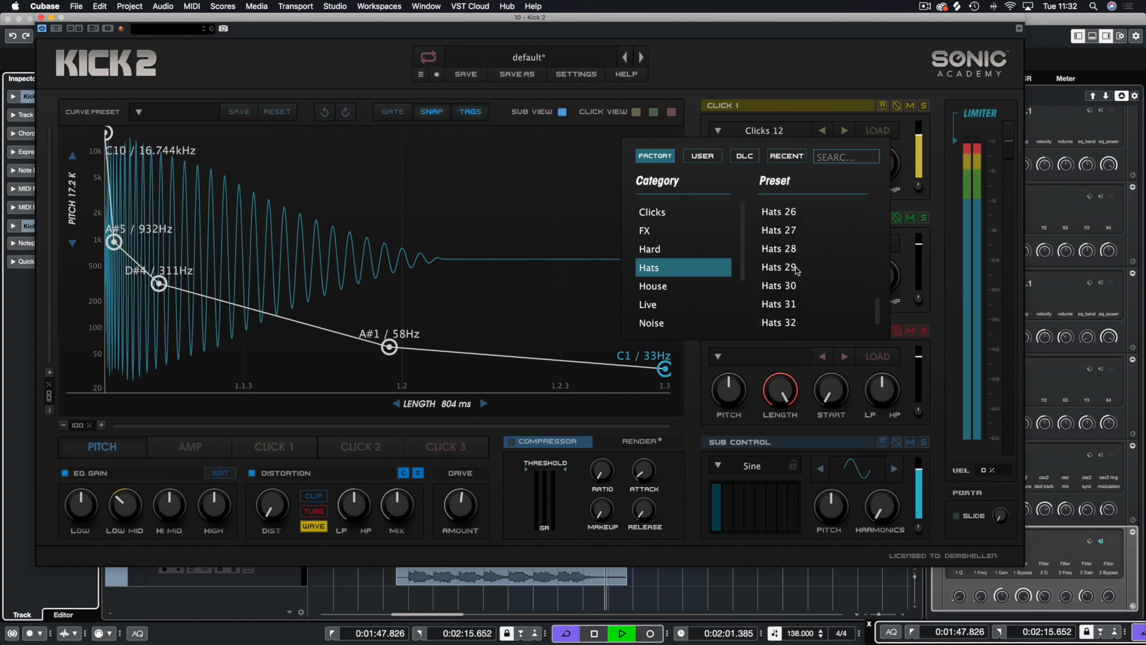
pyautogui.scroll(5, 797, 270)
pyautogui.scroll(-5, 795, 271)
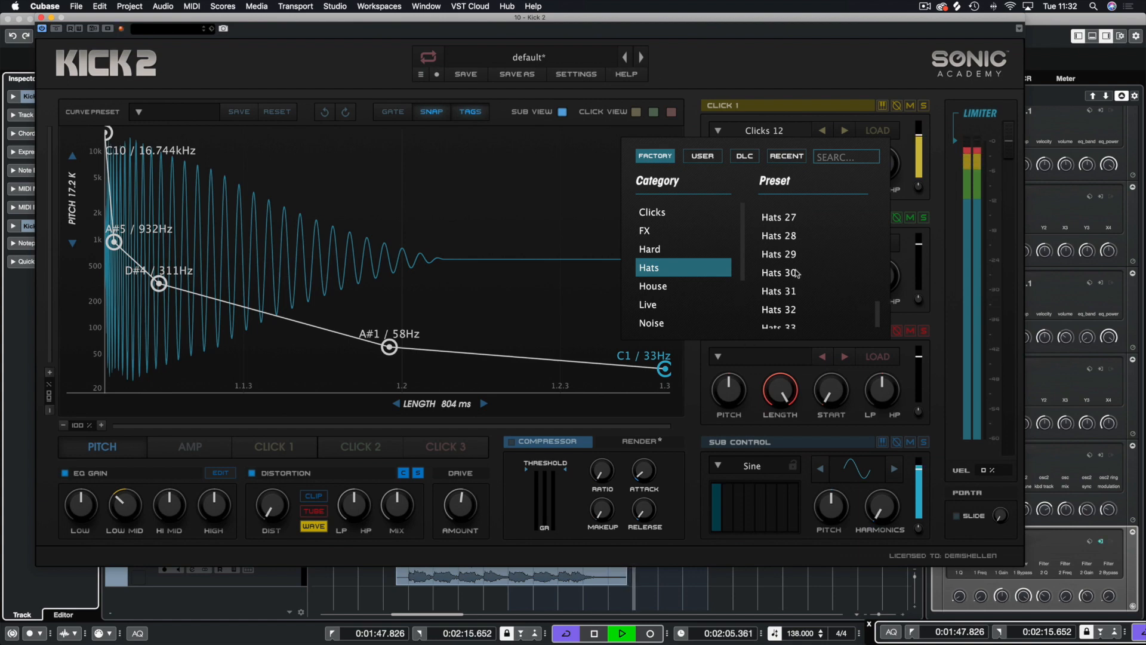
pyautogui.click(782, 273)
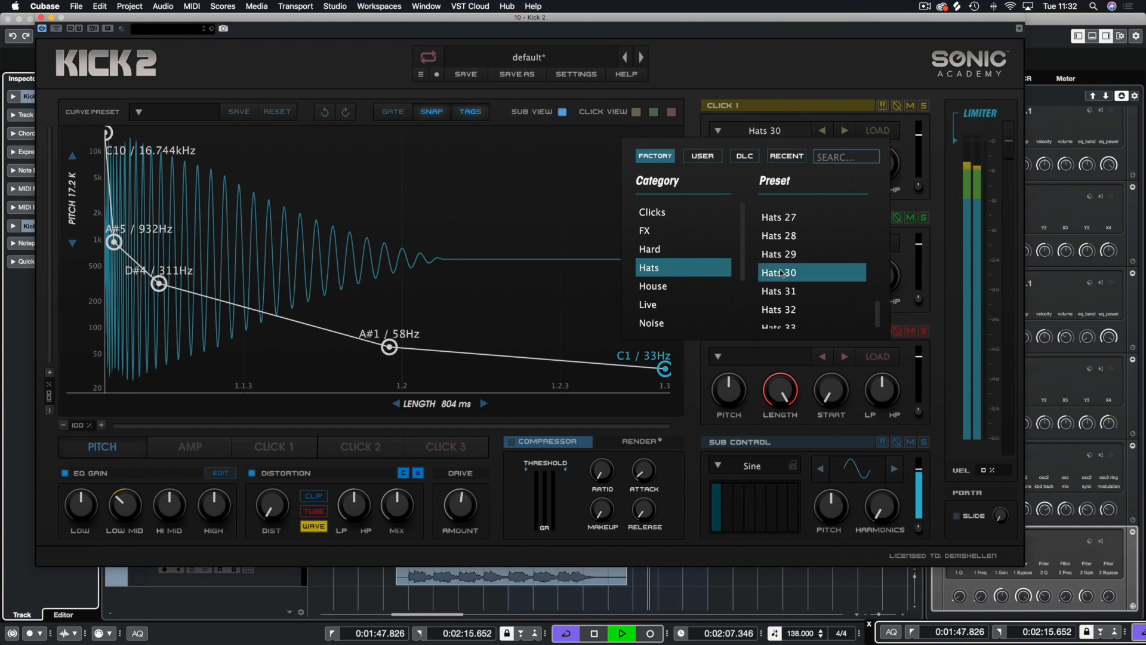
# Step: Audition Hats 31, Hats 32 and Hats 33 in the Click 1 slot and keep Hats 31
pyautogui.scroll(-1, 782, 273)
pyautogui.click(783, 283)
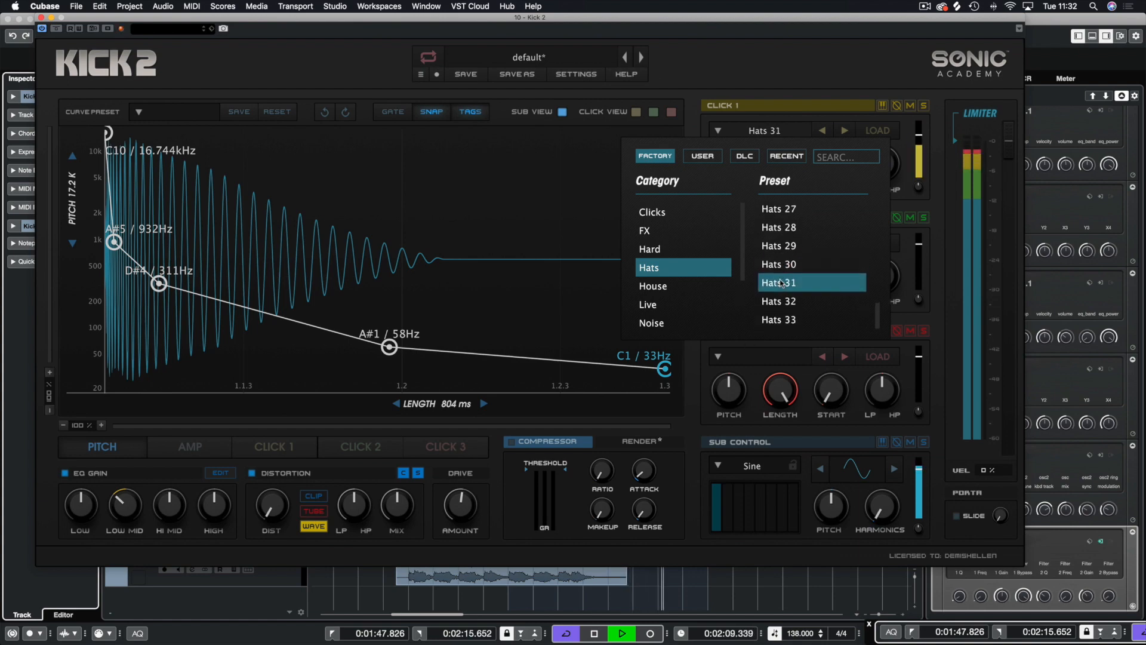
pyautogui.click(780, 302)
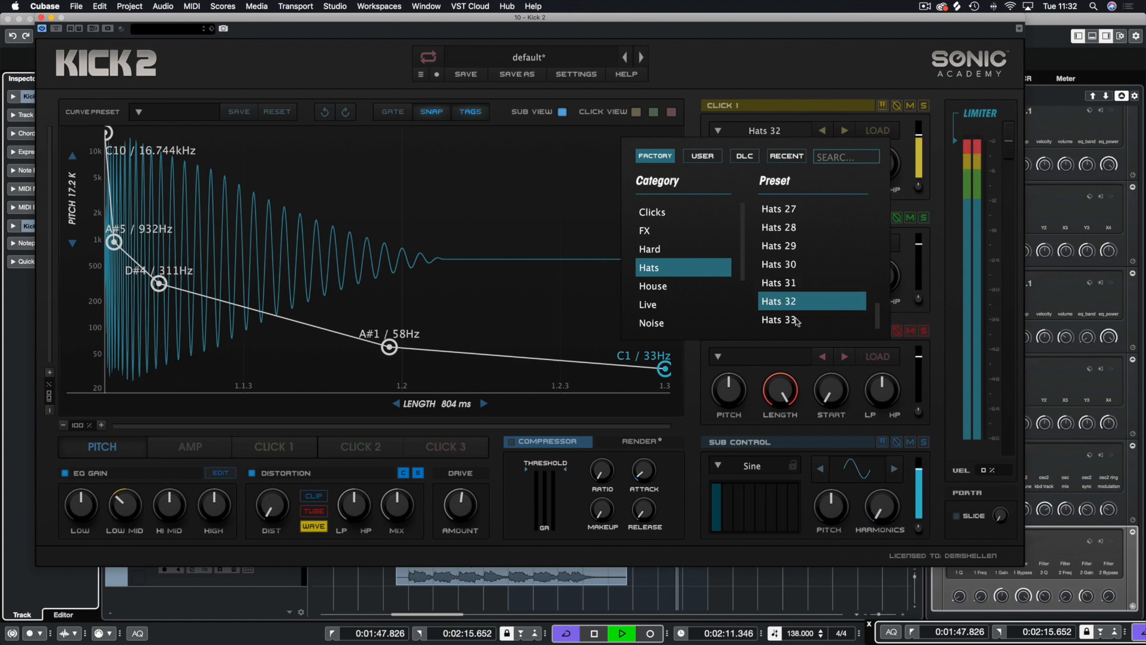
pyautogui.click(797, 321)
pyautogui.click(797, 284)
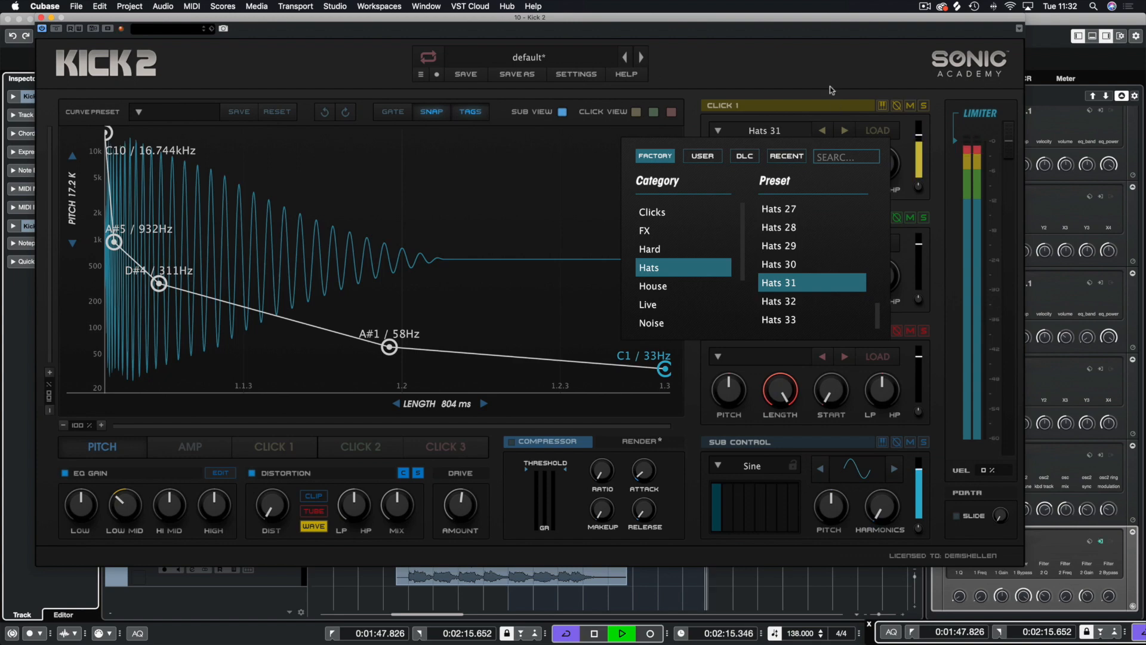
pyautogui.click(798, 133)
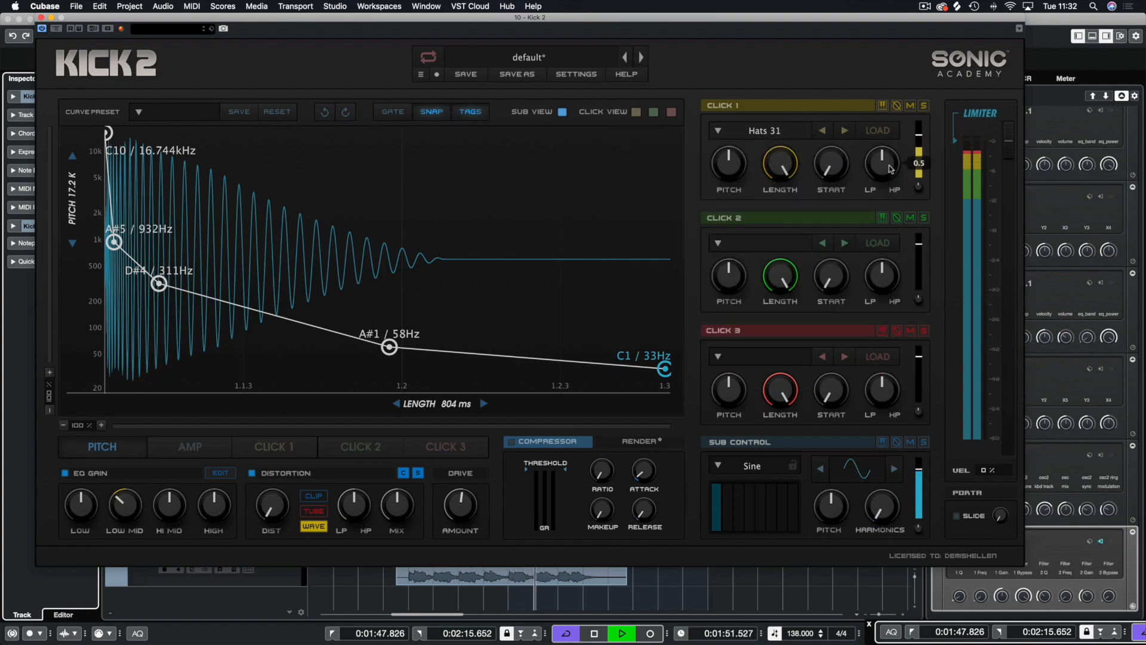
# Step: Lower the Click 1 level slightly and shorten its length to a little under half of the range
pyautogui.moveTo(920, 140)
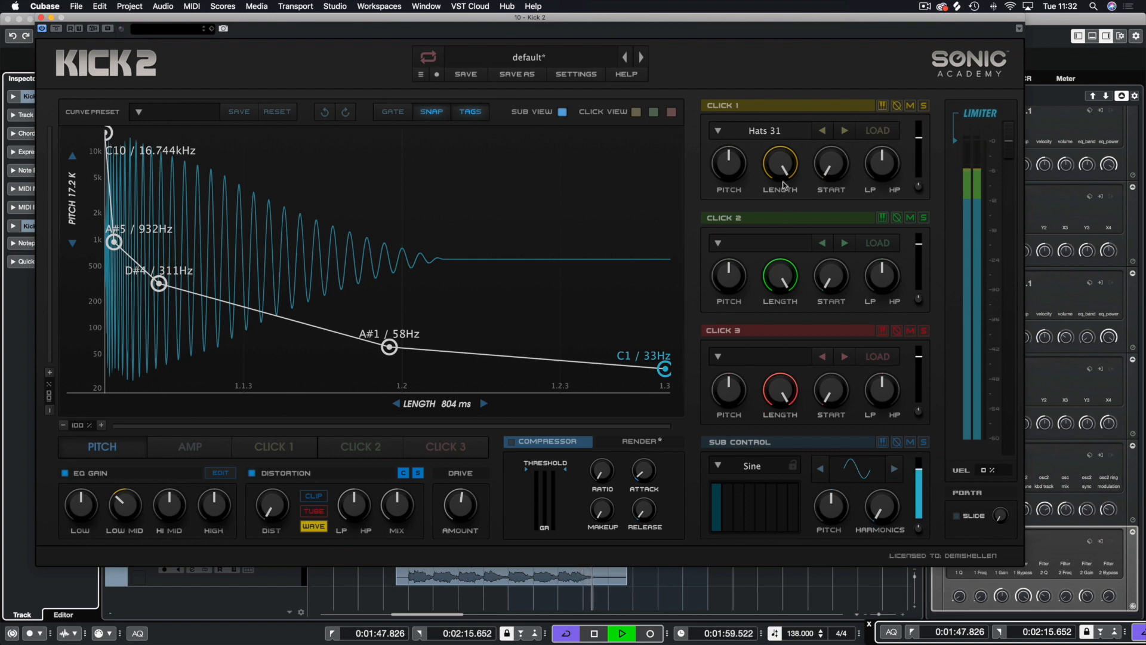
pyautogui.moveTo(781, 163); pyautogui.dragTo(773, 282)
pyautogui.moveTo(778, 162); pyautogui.dragTo(777, 138)
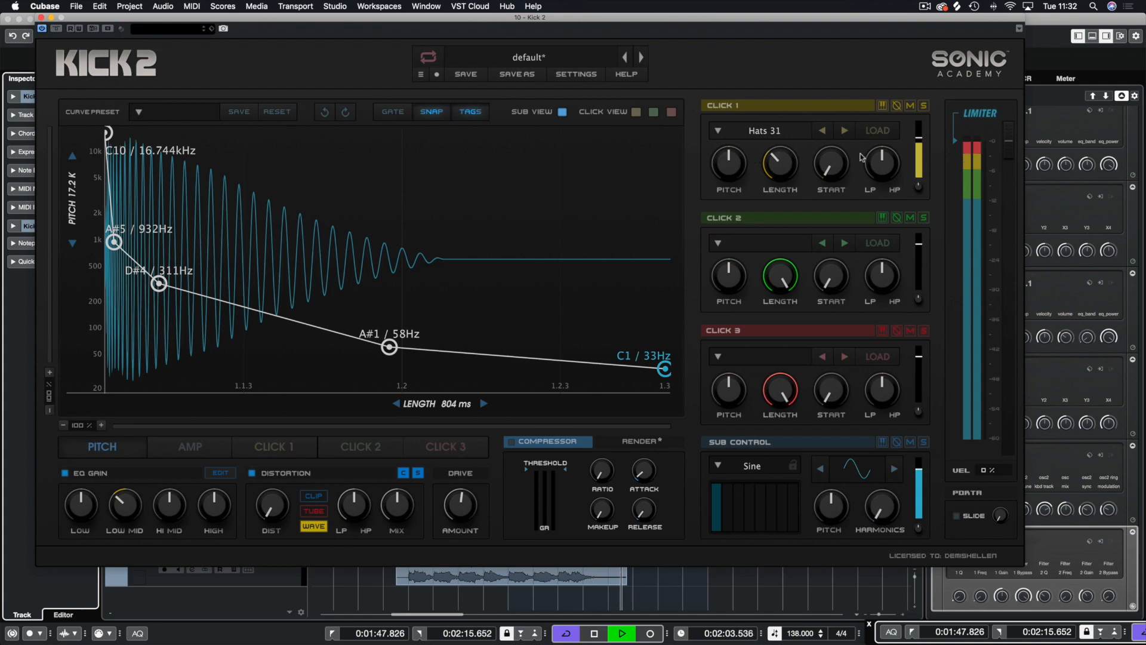
# Step: Turn the Click 1 filter slightly toward high-pass and lower the layer's level a touch
pyautogui.moveTo(883, 157); pyautogui.dragTo(917, 141)
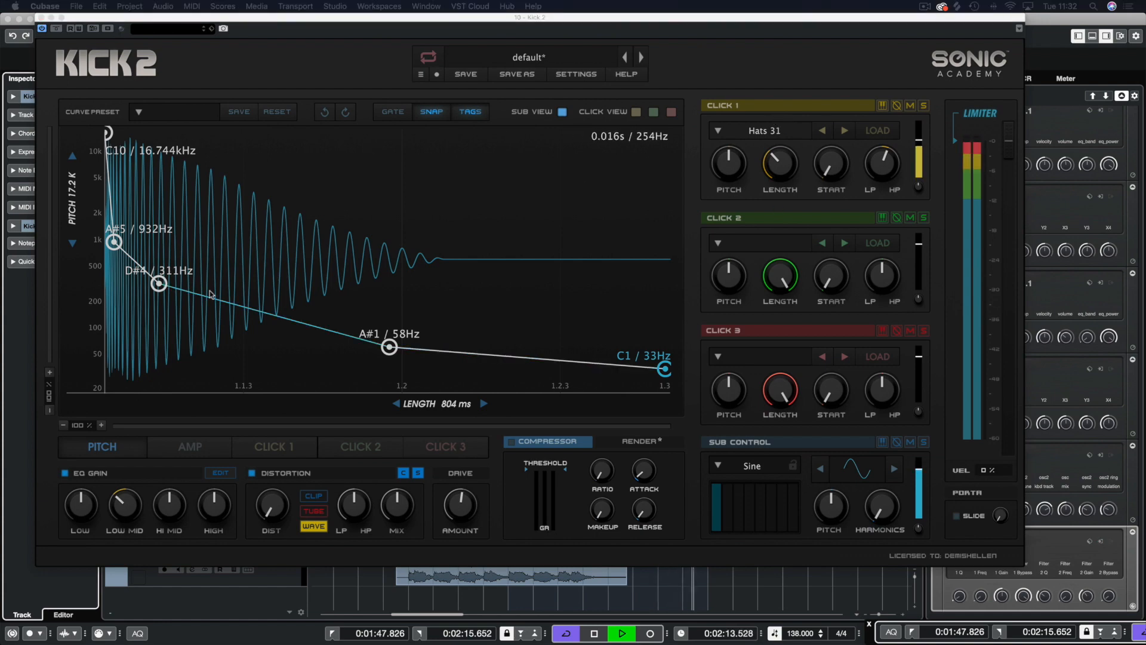
# Step: In the amp envelope, compare the start node at 0.0 and 1.0, and keep it at 1.0 for an immediate attack
pyautogui.click(194, 449)
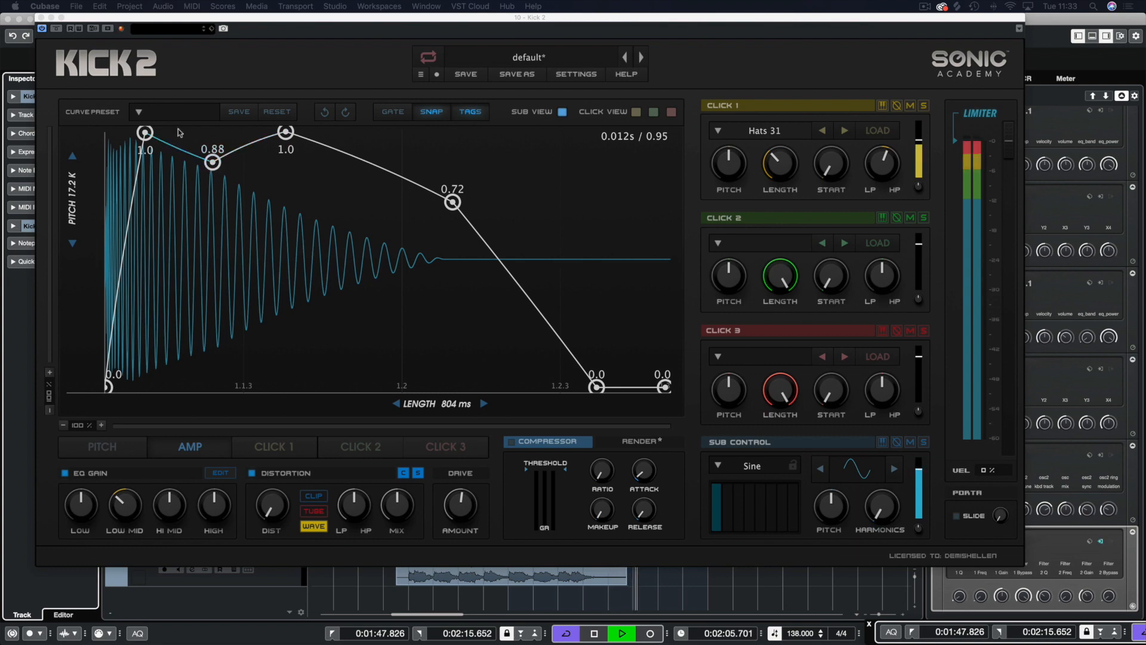
pyautogui.moveTo(106, 384); pyautogui.dragTo(108, 132)
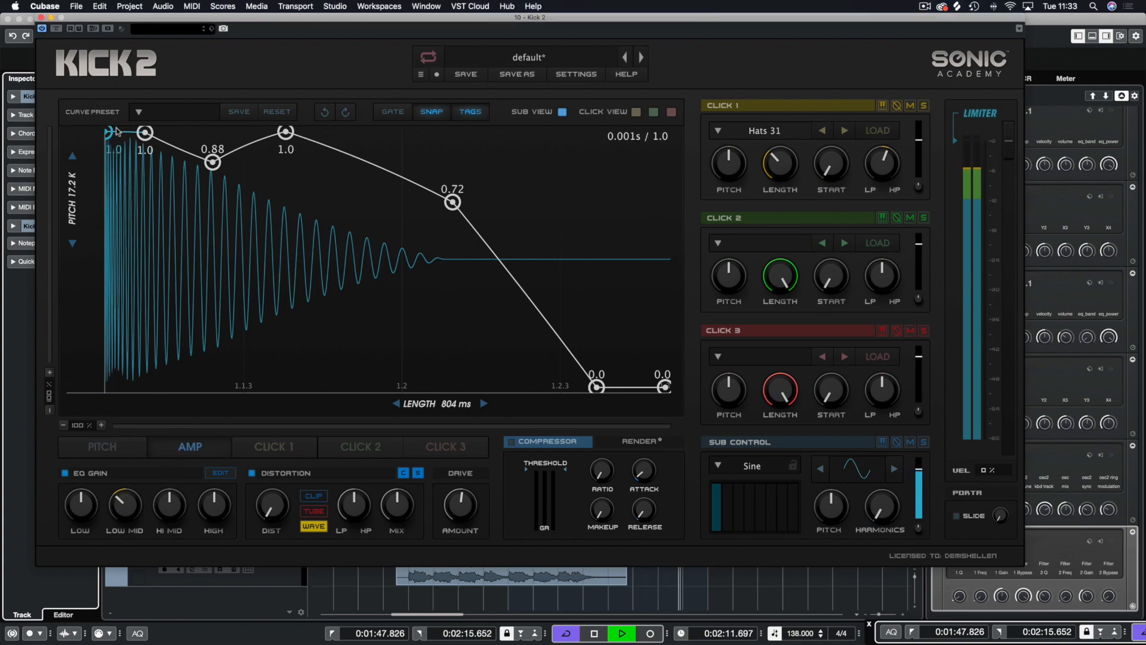
pyautogui.moveTo(108, 132); pyautogui.dragTo(106, 396)
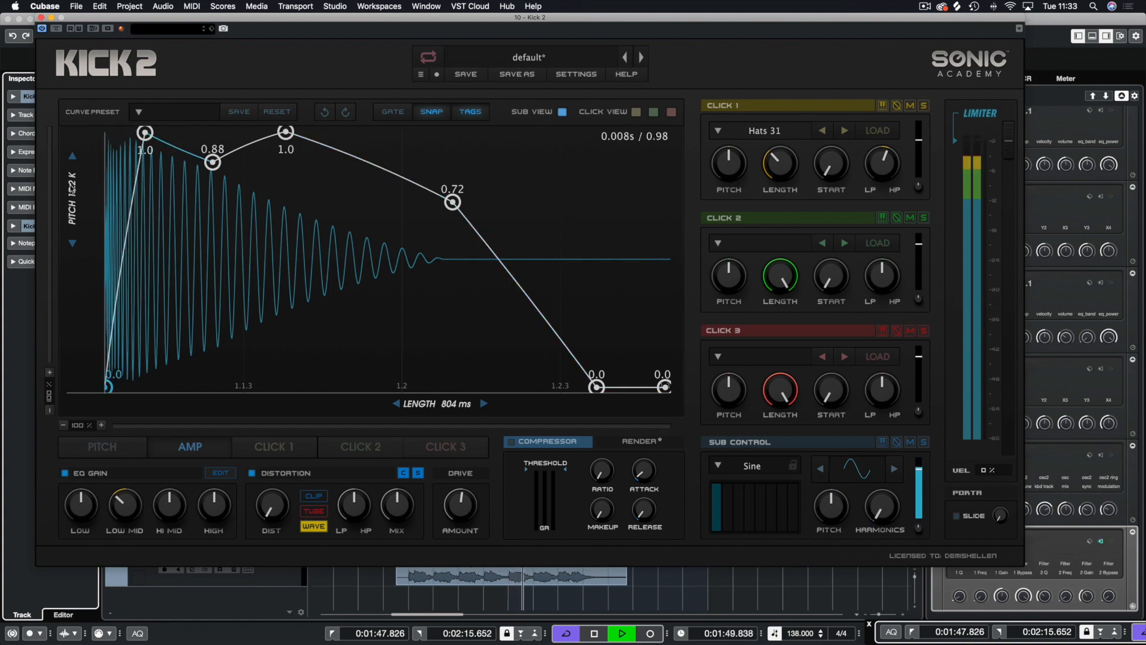
pyautogui.moveTo(114, 275); pyautogui.dragTo(102, 42)
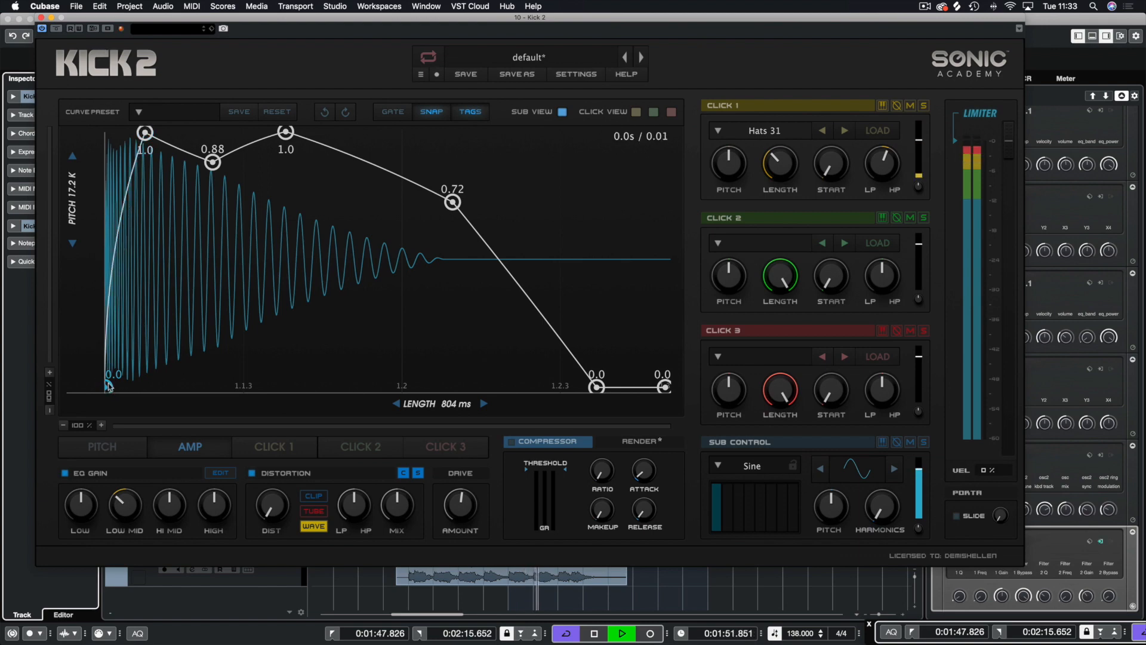
pyautogui.moveTo(108, 388); pyautogui.dragTo(109, 37)
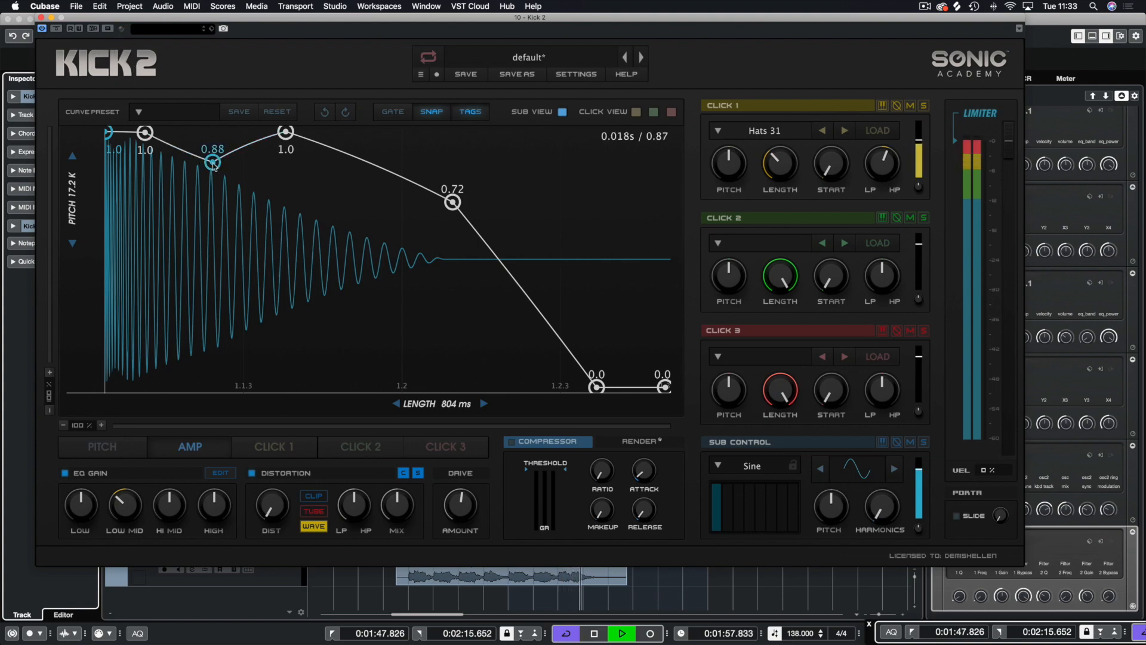
# Step: Move the 0.88 amp node earlier and lower it to 0.73, and shift the following 1.0 node earlier
pyautogui.moveTo(213, 162); pyautogui.dragTo(186, 83)
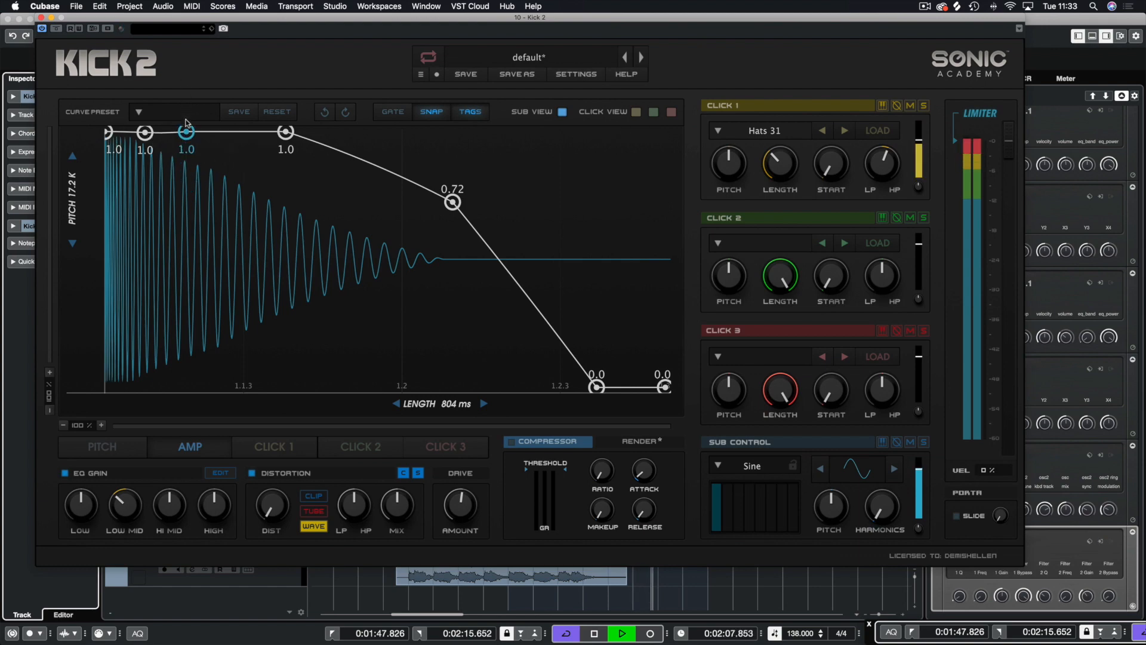
pyautogui.moveTo(187, 132); pyautogui.dragTo(191, 205)
pyautogui.press('space')
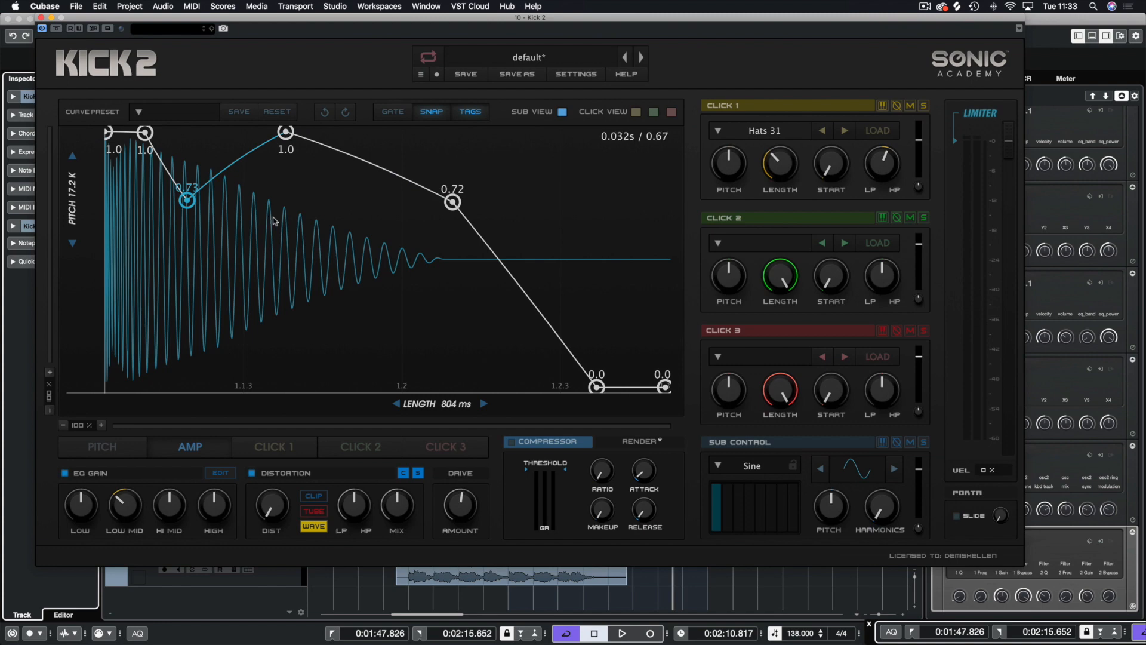
pyautogui.moveTo(285, 133); pyautogui.dragTo(253, 133)
pyautogui.press('space')
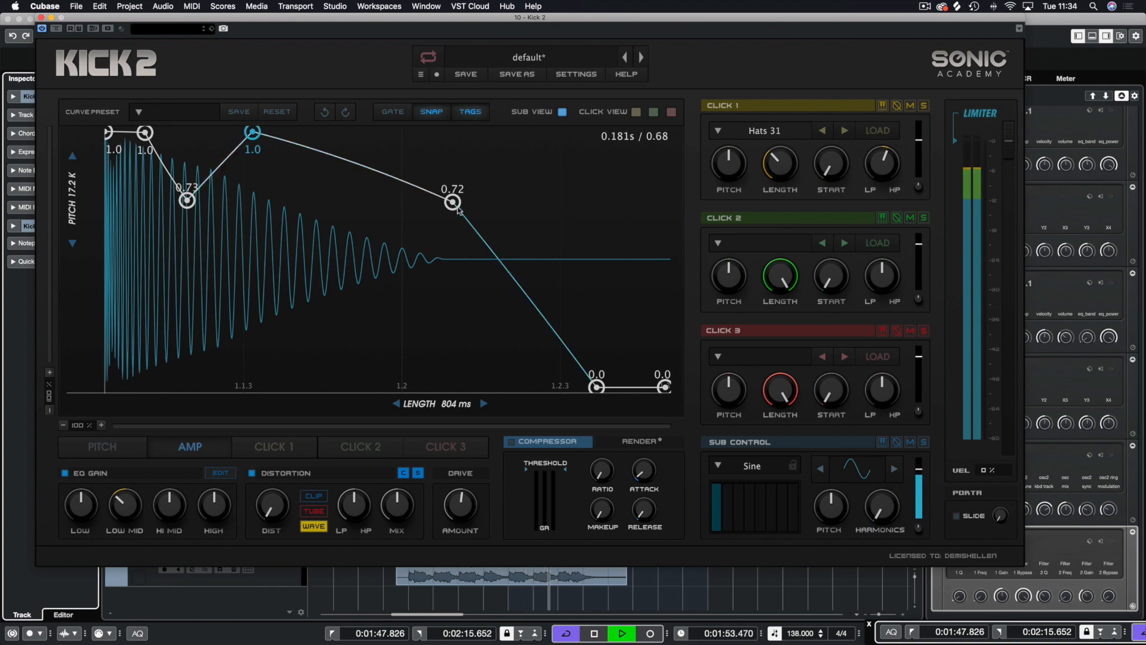
# Step: Add an amp node at 1.0 before the 0.72 node to hold the sub at full level for longer
pyautogui.moveTo(335, 160); pyautogui.dragTo(366, 117)
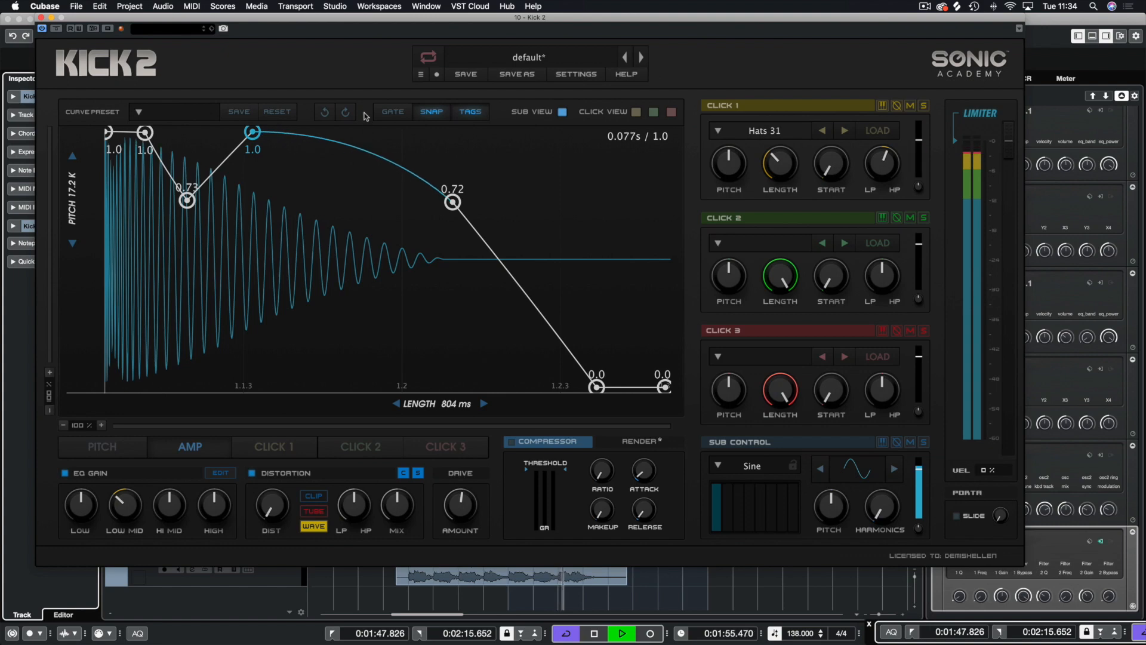
pyautogui.doubleClick(378, 157)
pyautogui.moveTo(378, 156); pyautogui.dragTo(404, 113)
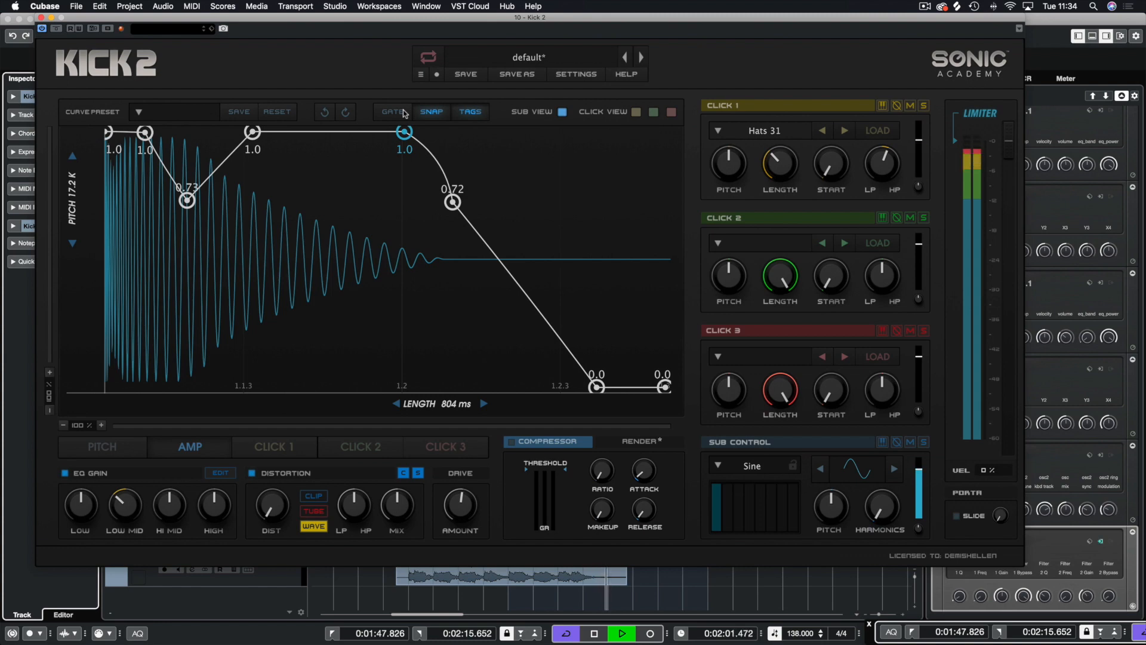
# Step: Raise the 0.72 amp node to 0.86 and add a 0.1 node after it to steepen the tail's fall
pyautogui.moveTo(453, 202); pyautogui.dragTo(457, 171)
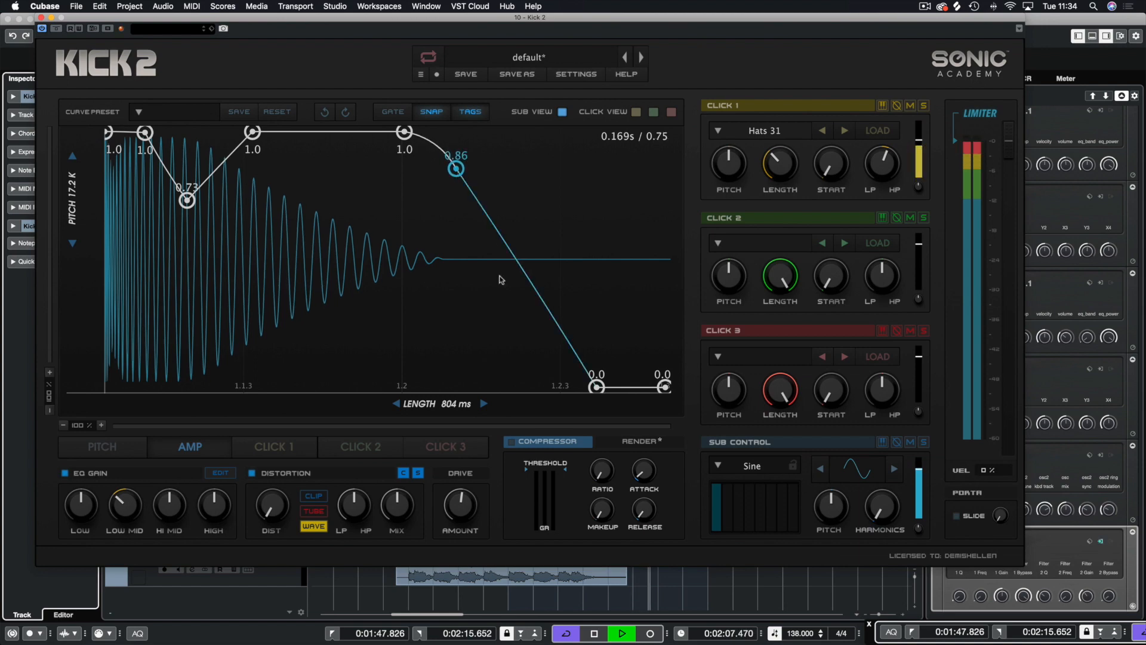
pyautogui.moveTo(564, 318); pyautogui.dragTo(538, 478)
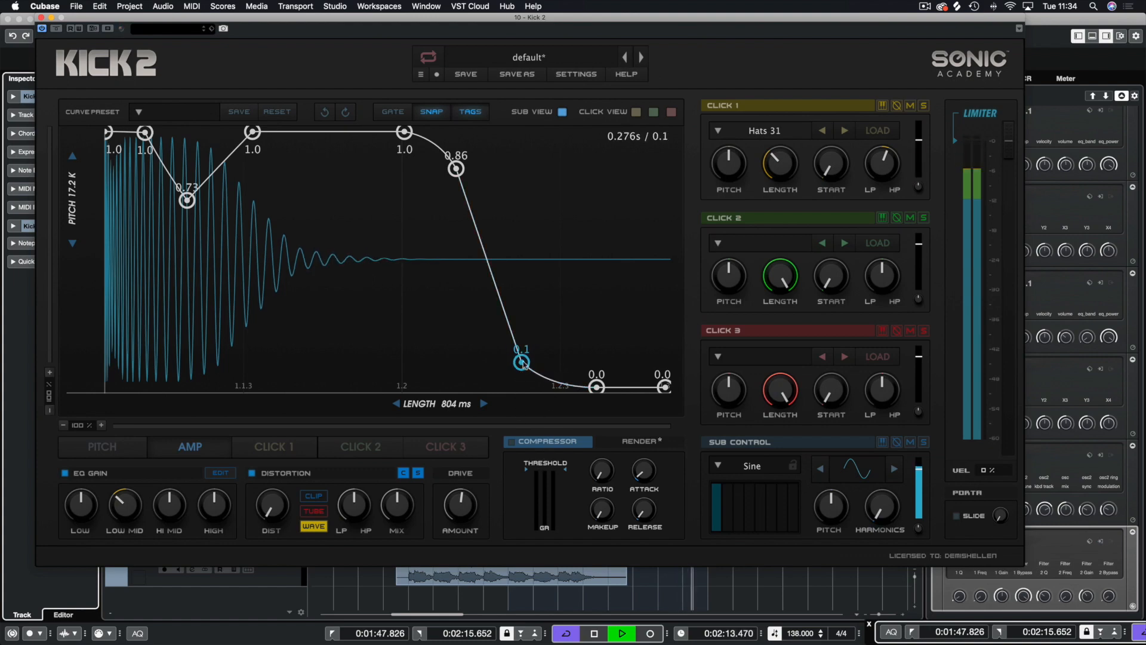
pyautogui.moveTo(523, 364); pyautogui.dragTo(521, 361)
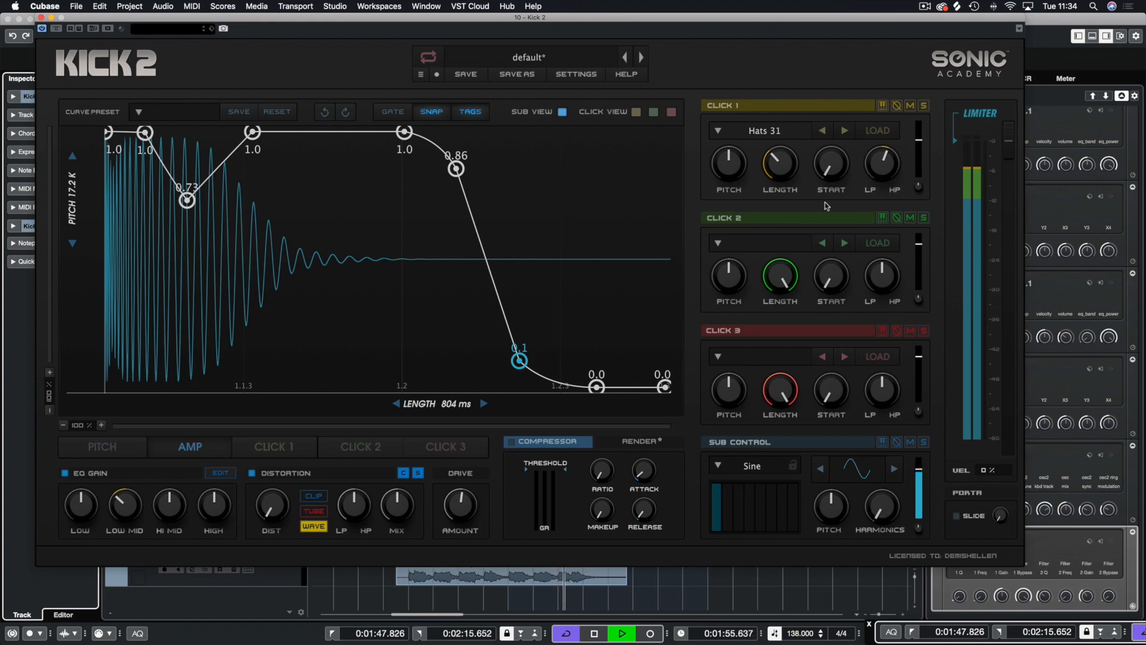
# Step: Audition the factory Hard samples from Hard 01 onward in the Click 2 slot and keep Hard 09
pyautogui.click(764, 244)
pyautogui.click(648, 363)
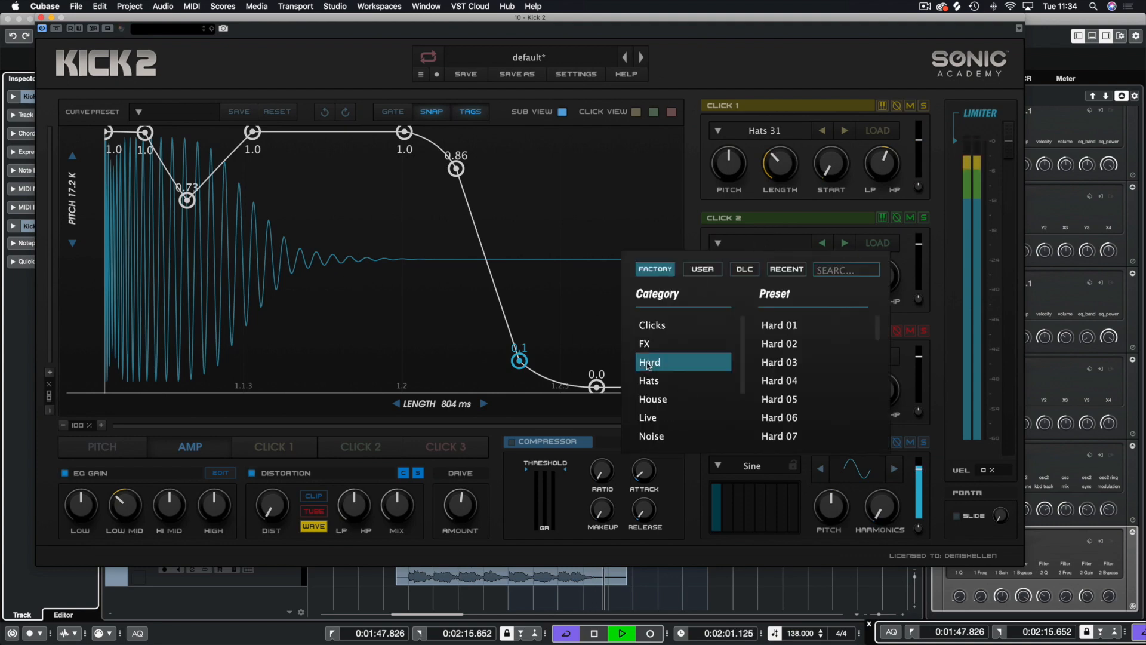
pyautogui.click(799, 324)
pyautogui.click(787, 346)
pyautogui.click(788, 363)
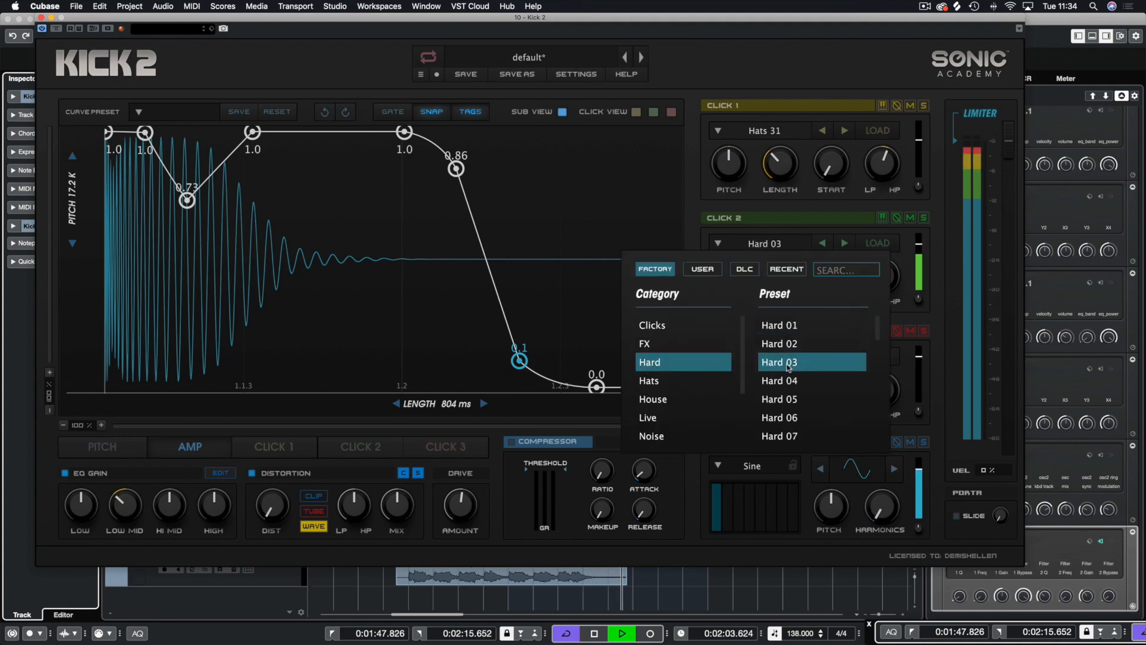
pyautogui.click(791, 382)
pyautogui.click(792, 400)
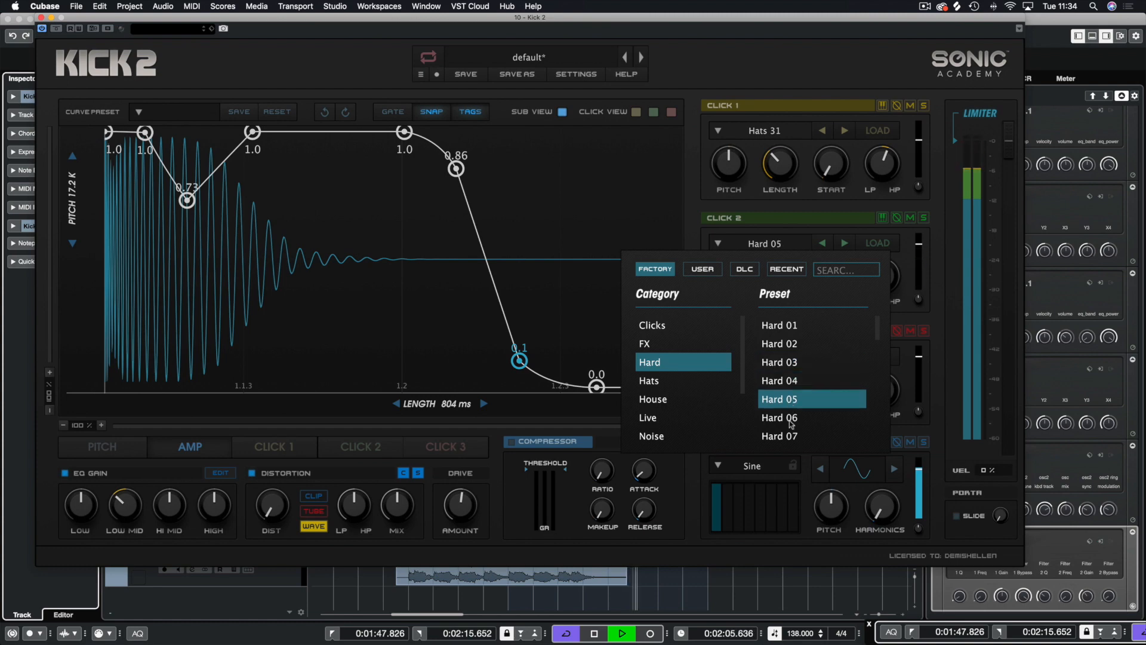
pyautogui.click(791, 420)
pyautogui.click(789, 436)
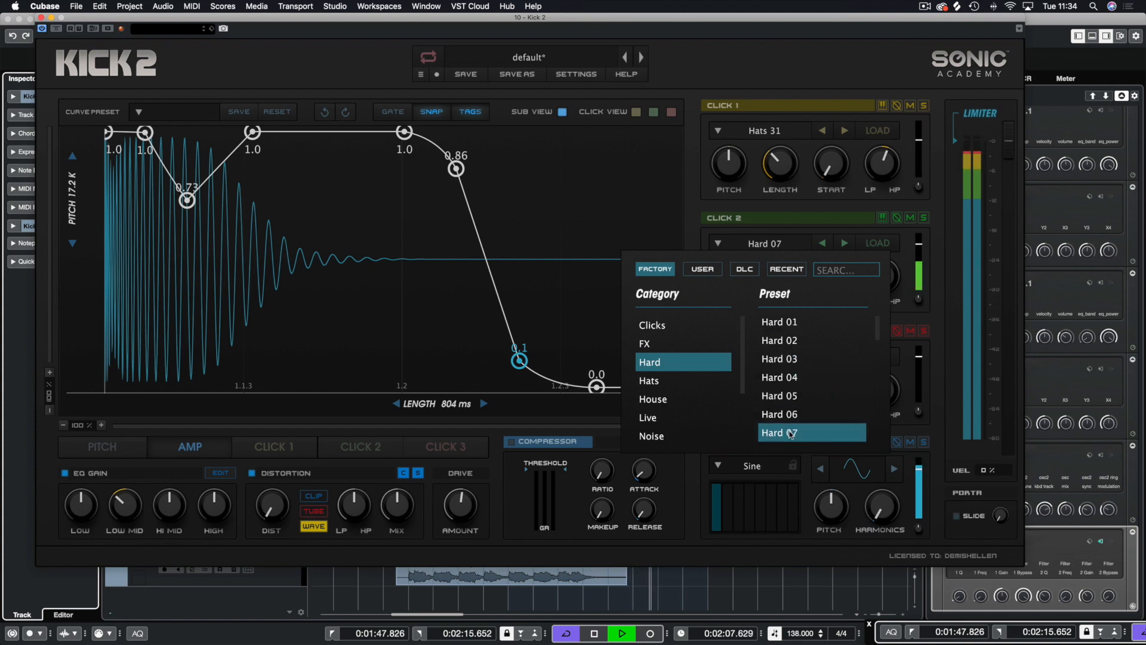
pyautogui.scroll(-2, 789, 433)
pyautogui.click(790, 421)
pyautogui.scroll(-2, 790, 420)
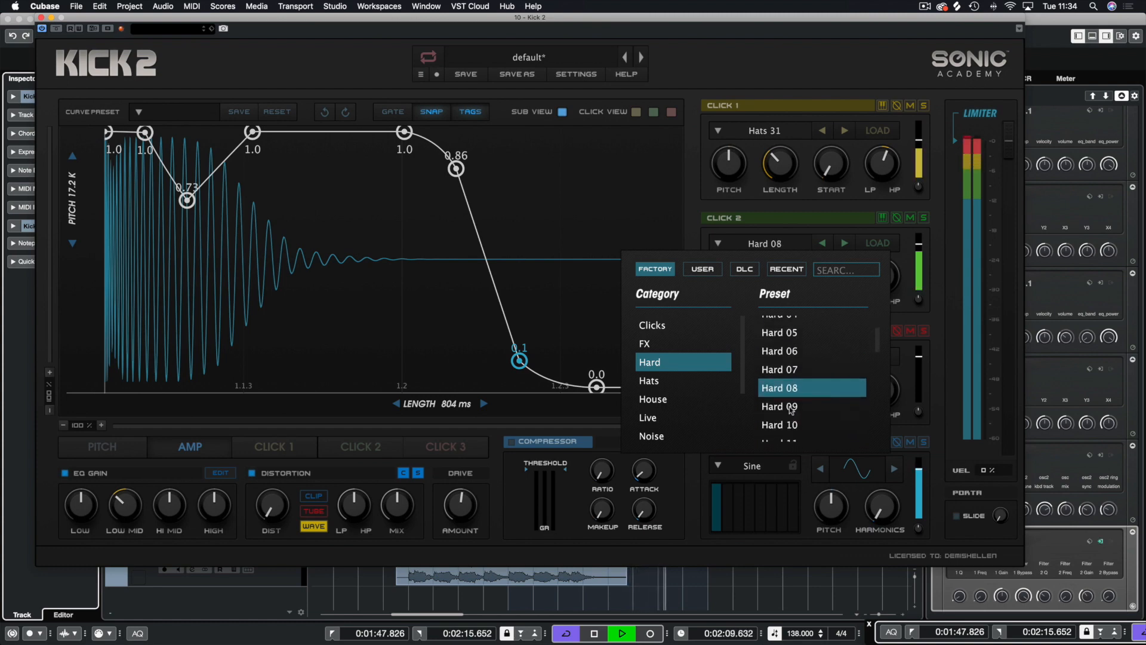
pyautogui.click(792, 408)
pyautogui.click(940, 272)
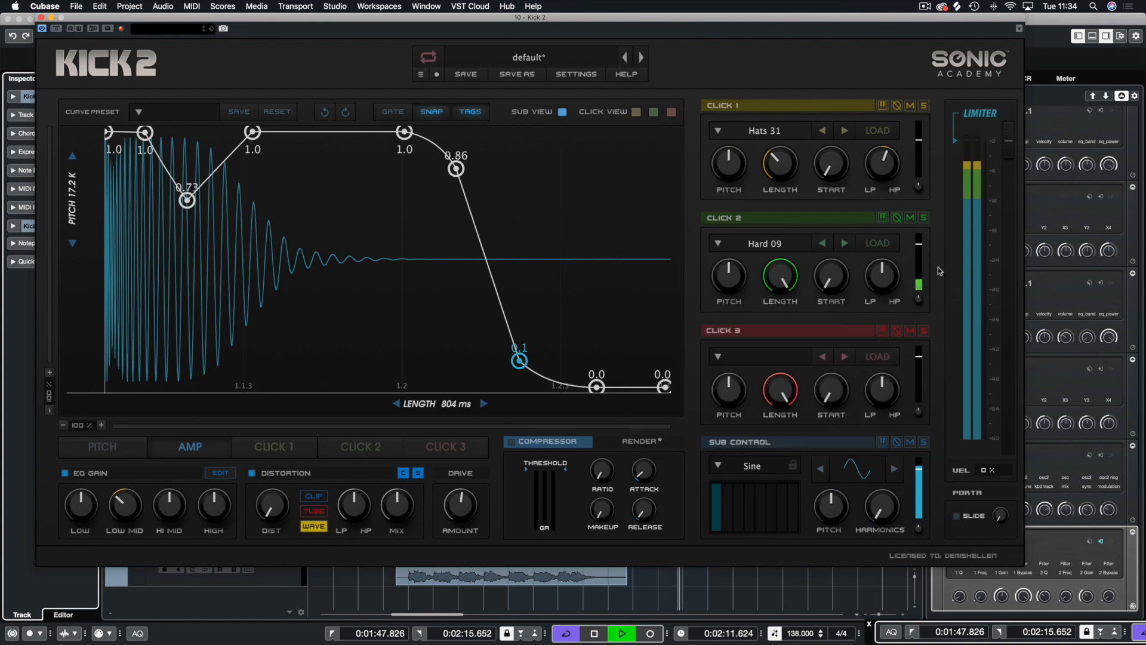
# Step: Shorten the Click 2 length to about a quarter of the range, turn its filter well toward high-pass and lower its level slightly
pyautogui.moveTo(778, 286); pyautogui.dragTo(783, 281)
pyautogui.moveTo(884, 280); pyautogui.dragTo(886, 272)
pyautogui.moveTo(780, 278); pyautogui.dragTo(779, 284)
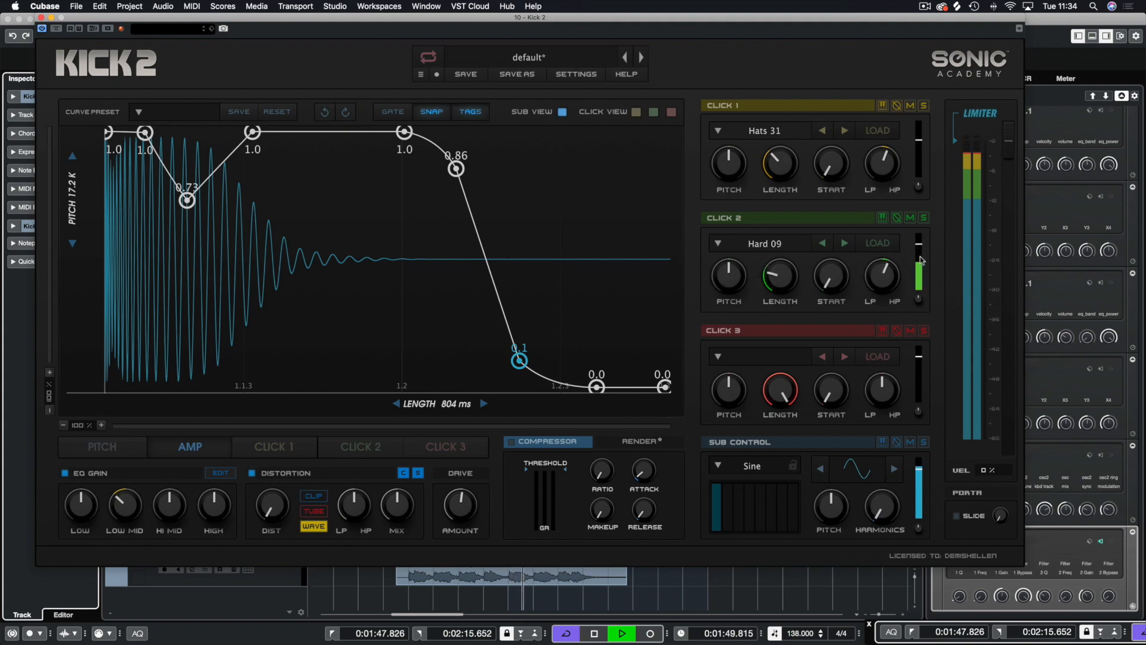
pyautogui.moveTo(918, 244); pyautogui.dragTo(886, 274)
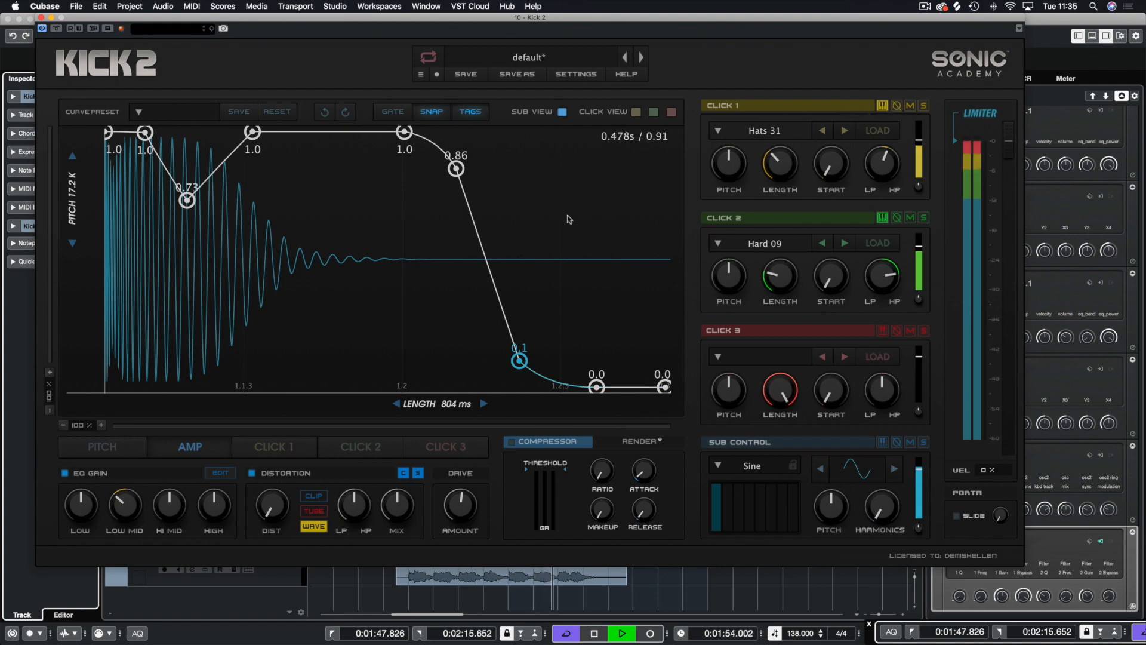
# Step: Turn off keyboard tracking for Click 1, and switch Click 2's tracking off and back on
pyautogui.click(884, 106)
pyautogui.click(885, 220)
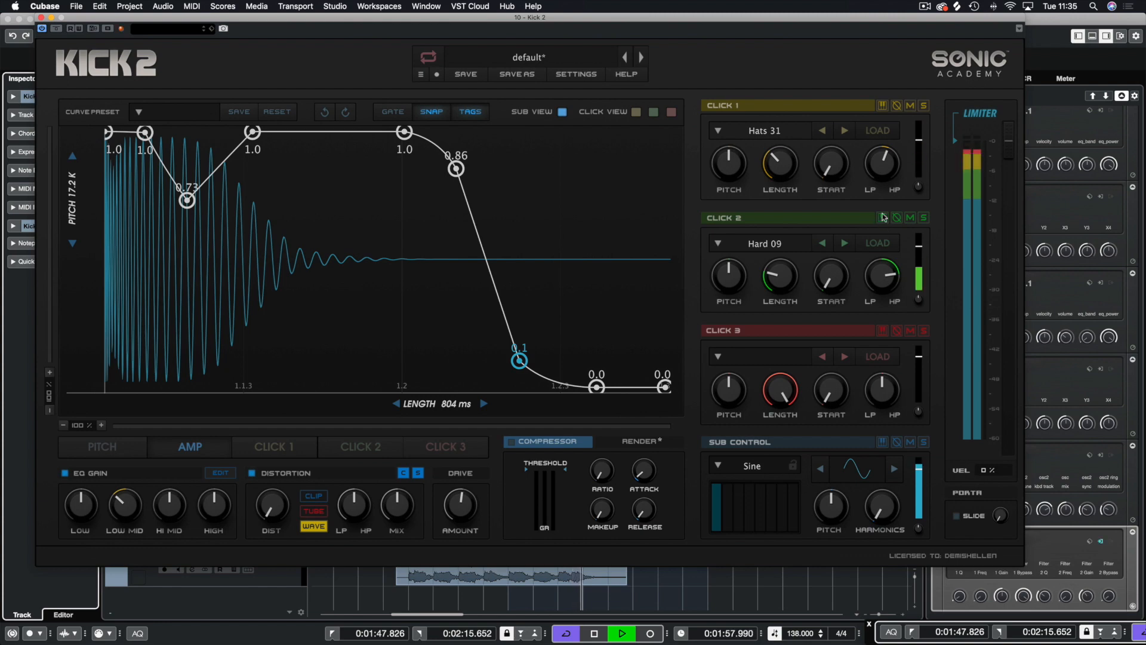
pyautogui.click(883, 219)
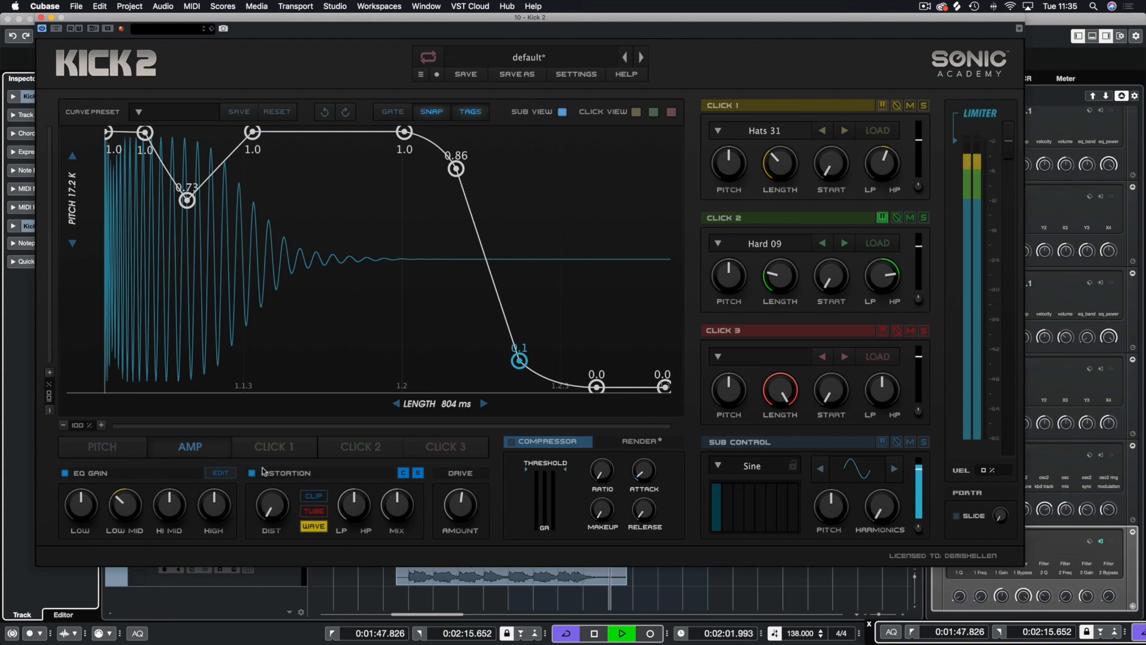
# Step: Review the Click 1, Click 2, Click 3, amp and pitch envelopes in turn, and stop playback
pyautogui.press('space')
pyautogui.click(305, 452)
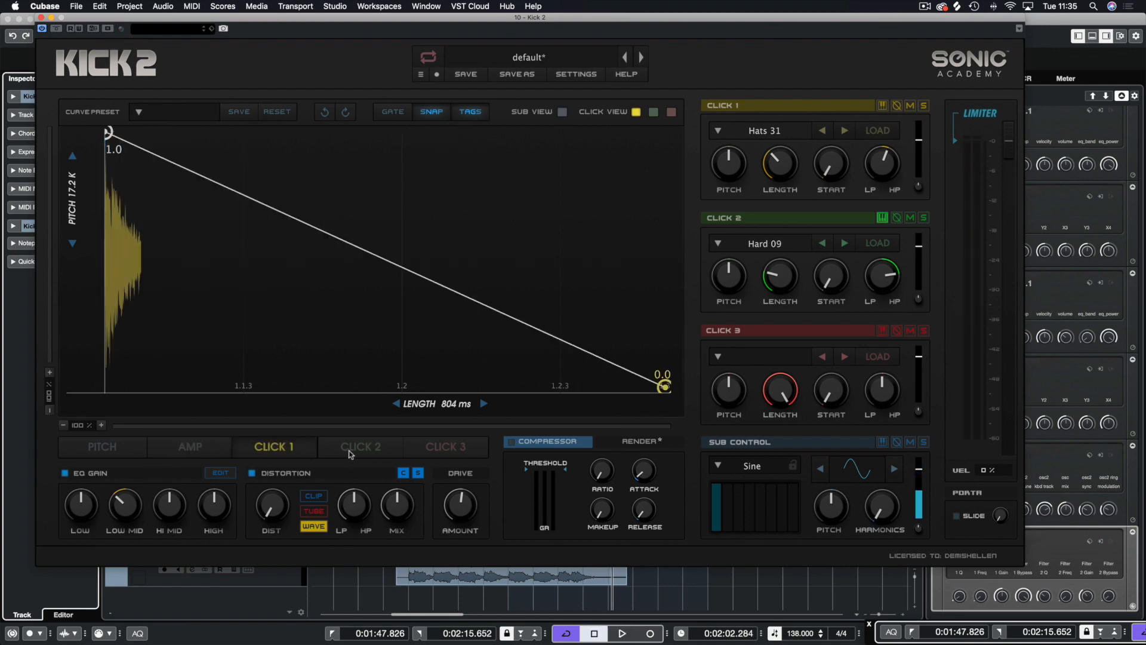
pyautogui.press('space')
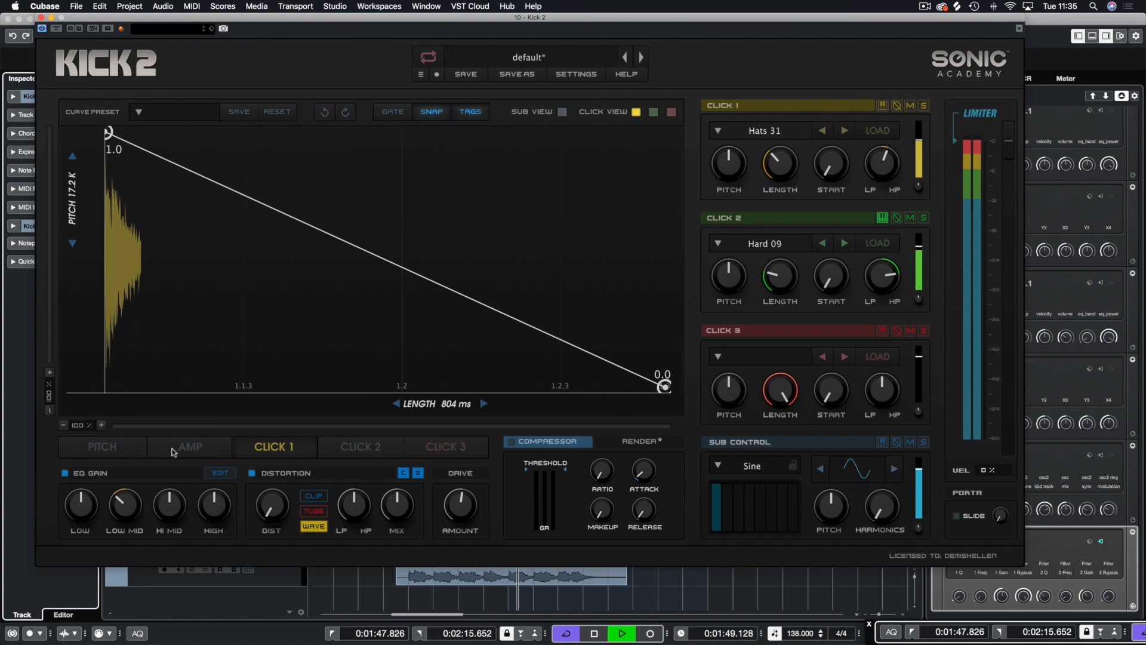
pyautogui.click(360, 447)
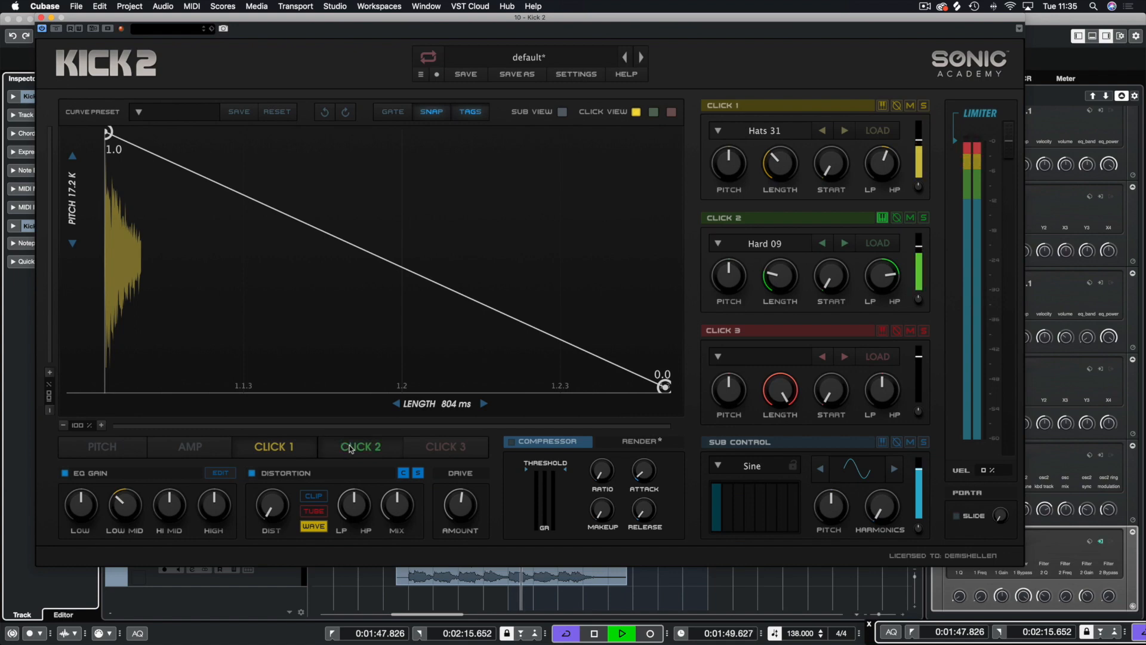
pyautogui.click(448, 446)
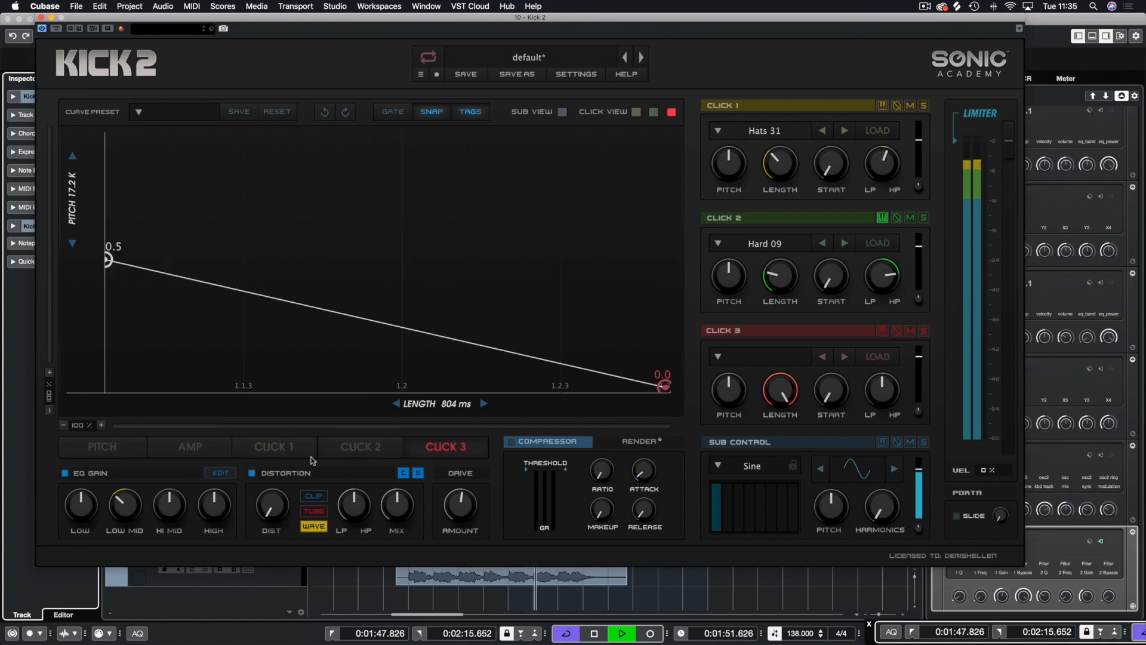
pyautogui.click(189, 452)
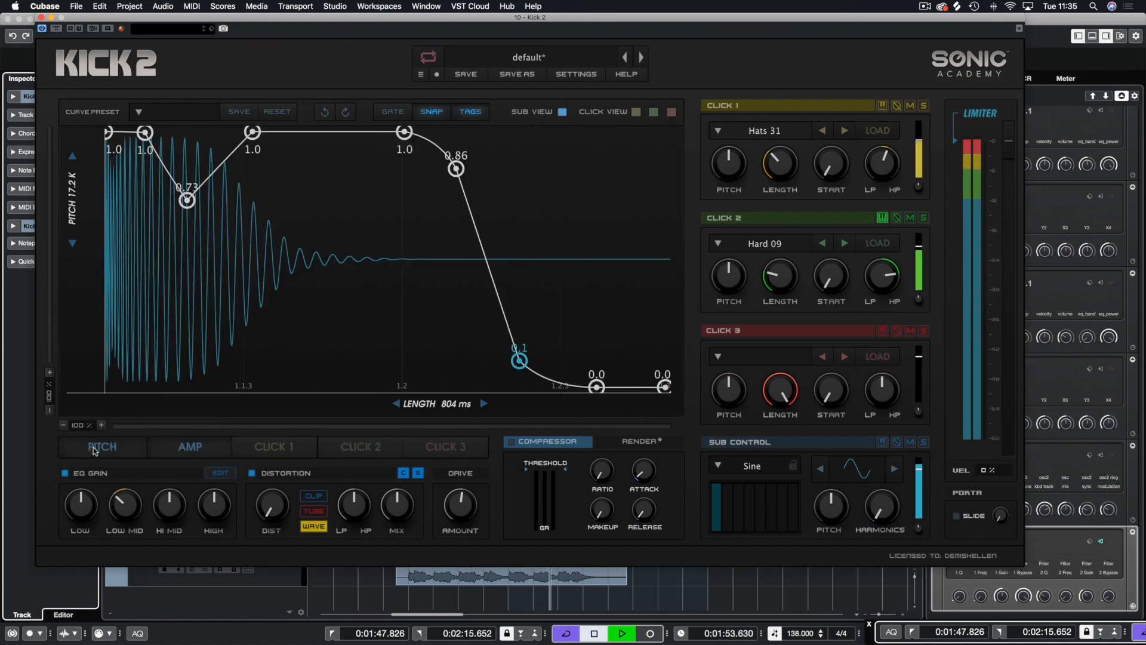
pyautogui.click(101, 447)
pyautogui.press('space')
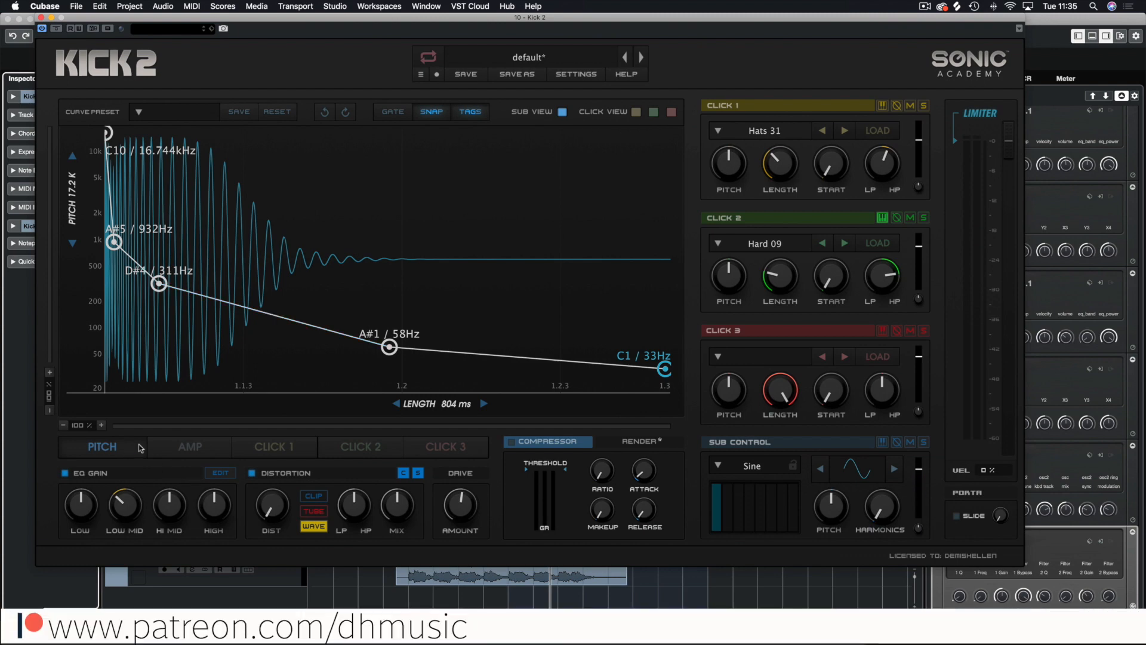
# Step: In the EQ editor with playback running, set the low-mid band at 195 Hz to -8.0 dB gain and a Q of about 3.1
pyautogui.click(220, 473)
pyautogui.press('space')
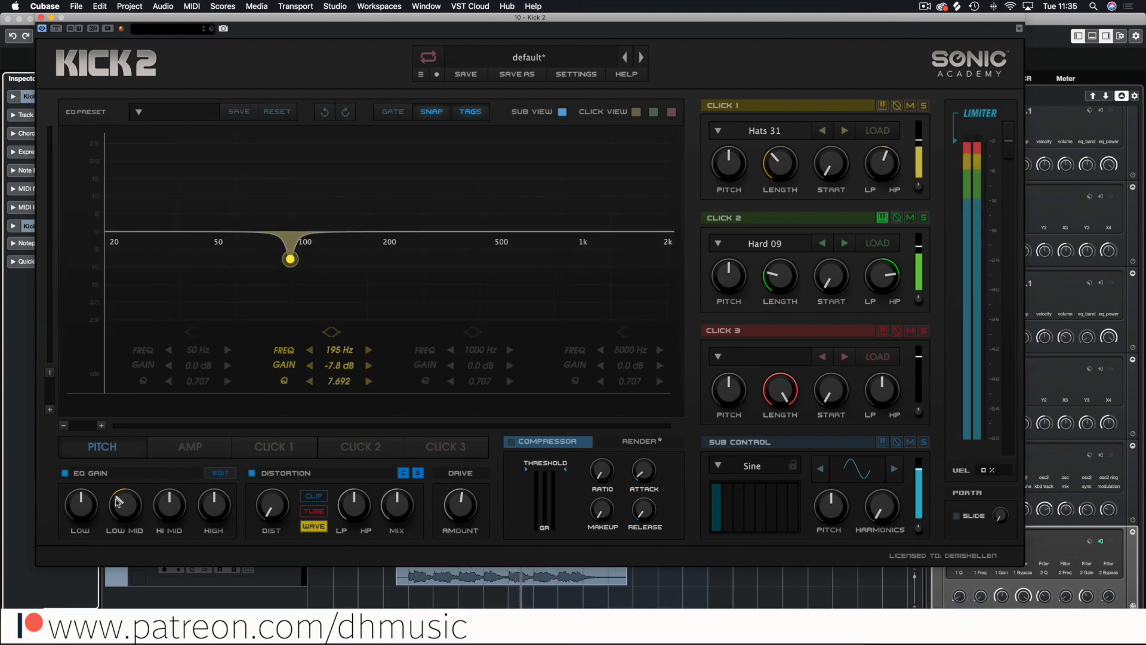
pyautogui.moveTo(119, 501)
pyautogui.mouseDown()
pyautogui.moveTo(119, 519)
pyautogui.moveTo(118, 507)
pyautogui.mouseUp()
pyautogui.moveTo(350, 378); pyautogui.dragTo(345, 406)
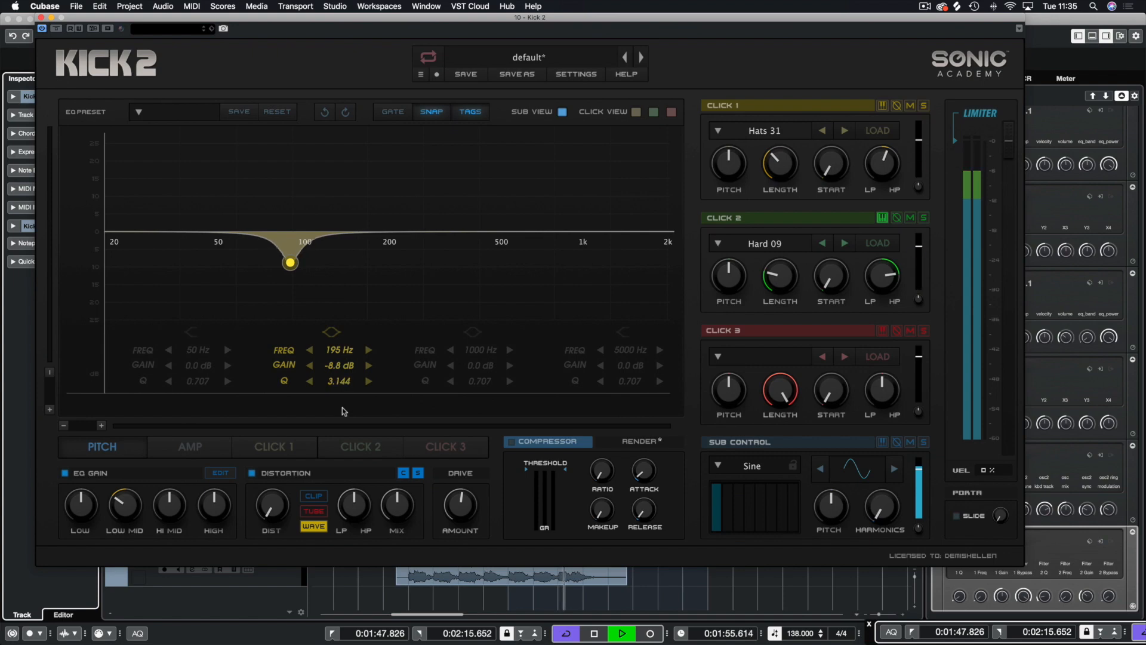
pyautogui.moveTo(127, 501); pyautogui.dragTo(127, 498)
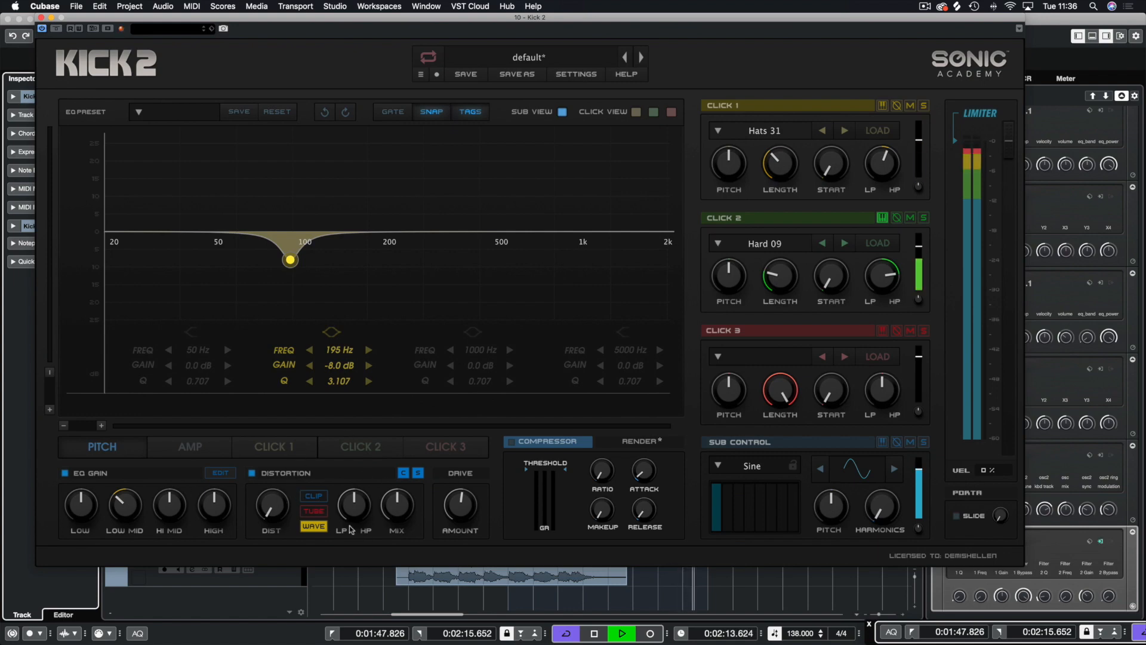
# Step: Try Clip distortion at about 20 percent, and return to the Wave type with the distortion amount at minimum
pyautogui.click(317, 497)
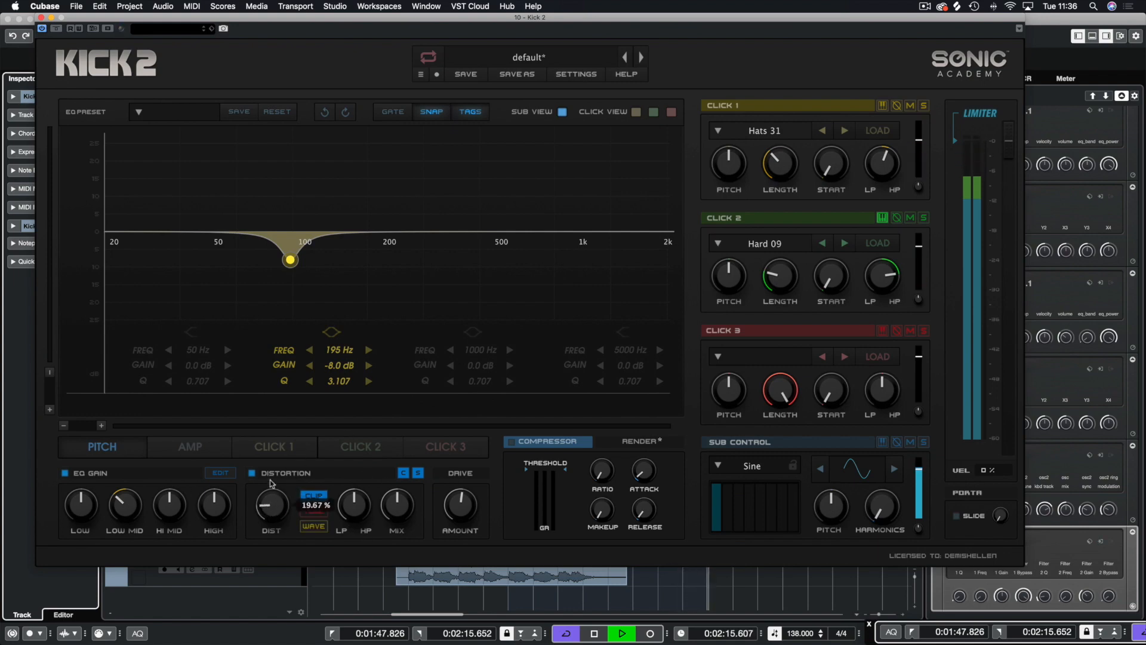
pyautogui.click(316, 529)
pyautogui.moveTo(276, 512); pyautogui.dragTo(276, 507)
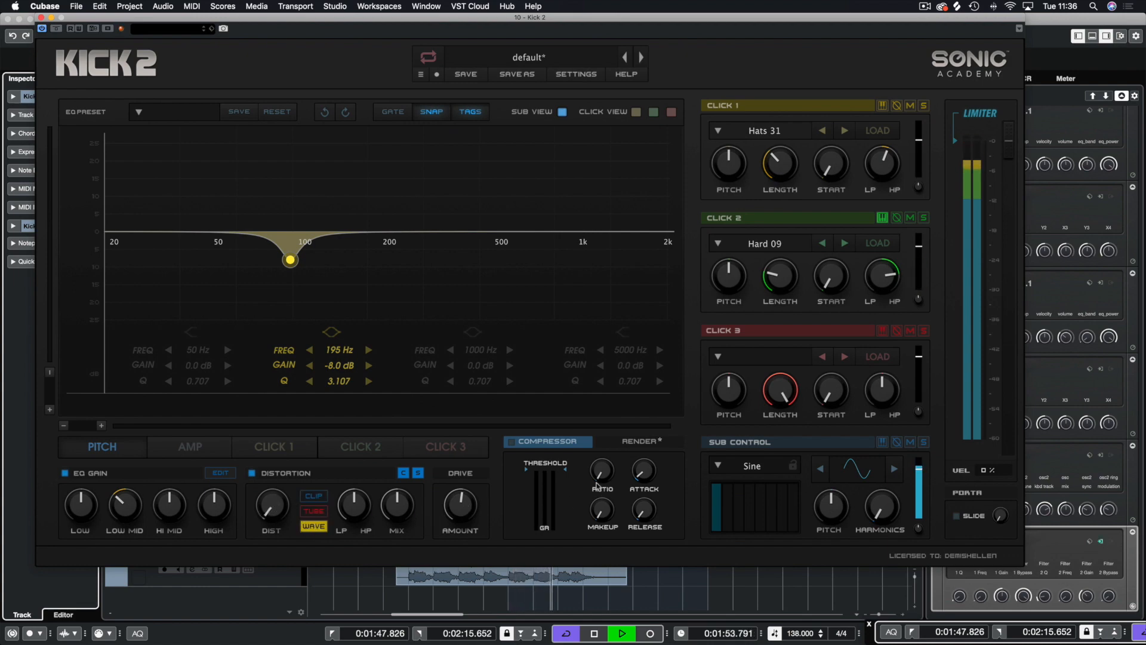
# Step: Enable the compressor and slightly raise its ratio, attack, release and makeup, lower its threshold, and slightly lower the limiter slider
pyautogui.moveTo(595, 462); pyautogui.dragTo(599, 448)
pyautogui.moveTo(659, 478); pyautogui.dragTo(632, 452)
pyautogui.moveTo(600, 510)
pyautogui.mouseDown()
pyautogui.moveTo(598, 480)
pyautogui.moveTo(611, 527)
pyautogui.mouseUp()
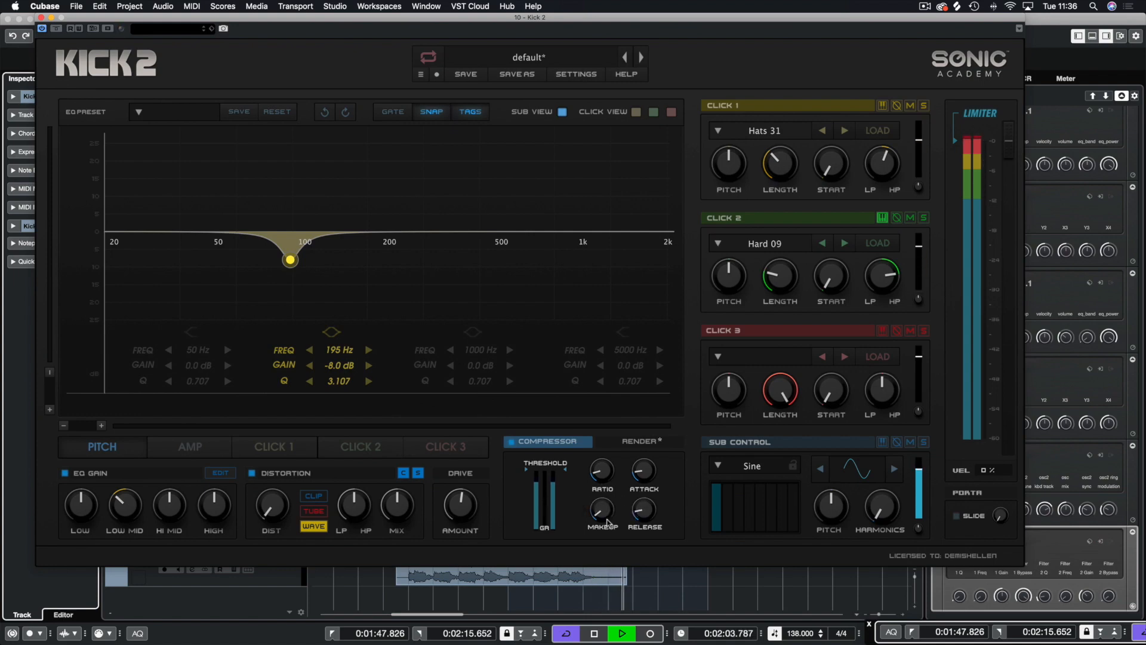
pyautogui.moveTo(571, 481); pyautogui.dragTo(598, 509)
pyautogui.moveTo(1006, 150); pyautogui.dragTo(1005, 158)
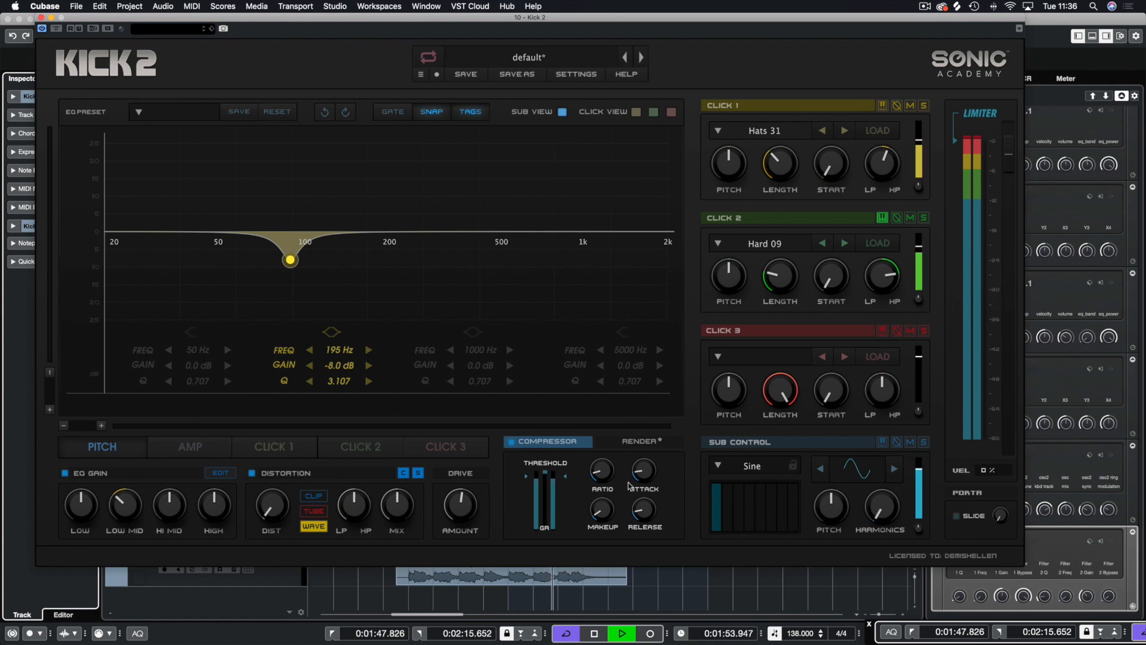
# Step: Replay the soloed compressed kick from the start of the cycle range and close the Kick 2 editor
pyautogui.press('space')
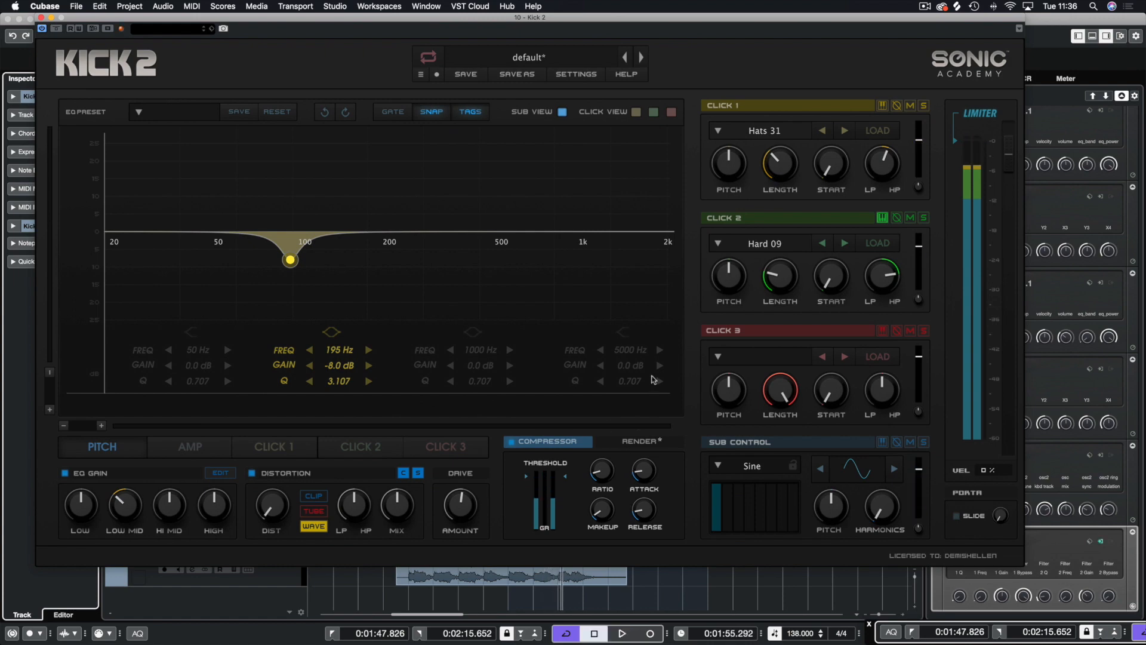
pyautogui.press('KP_1')
pyautogui.press('space')
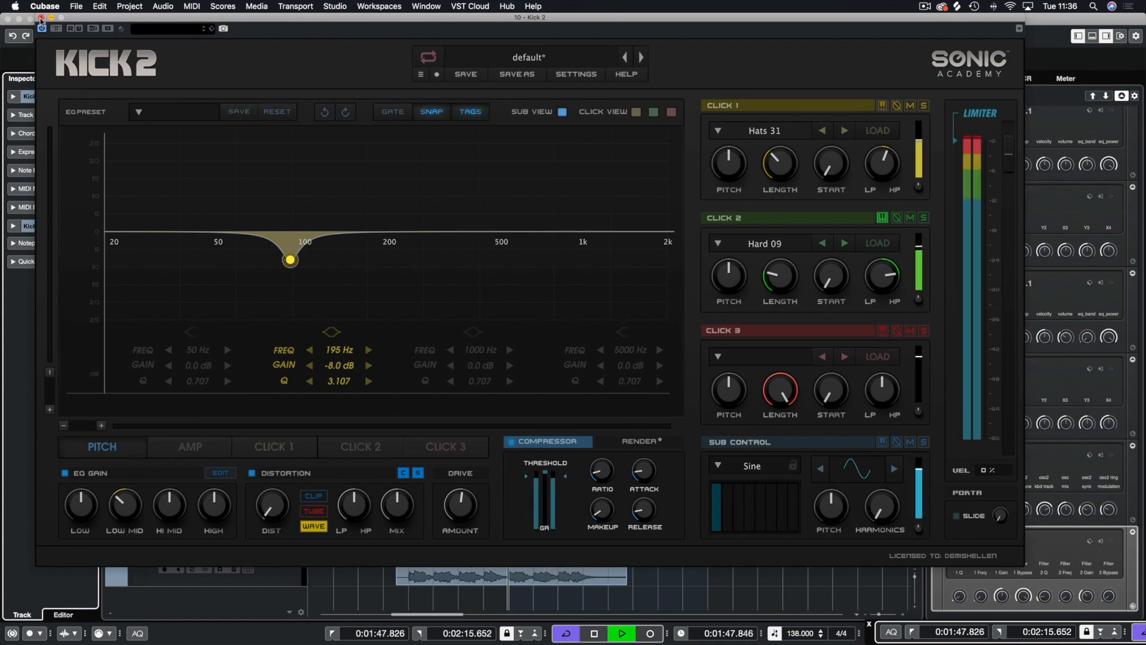
pyautogui.click(41, 18)
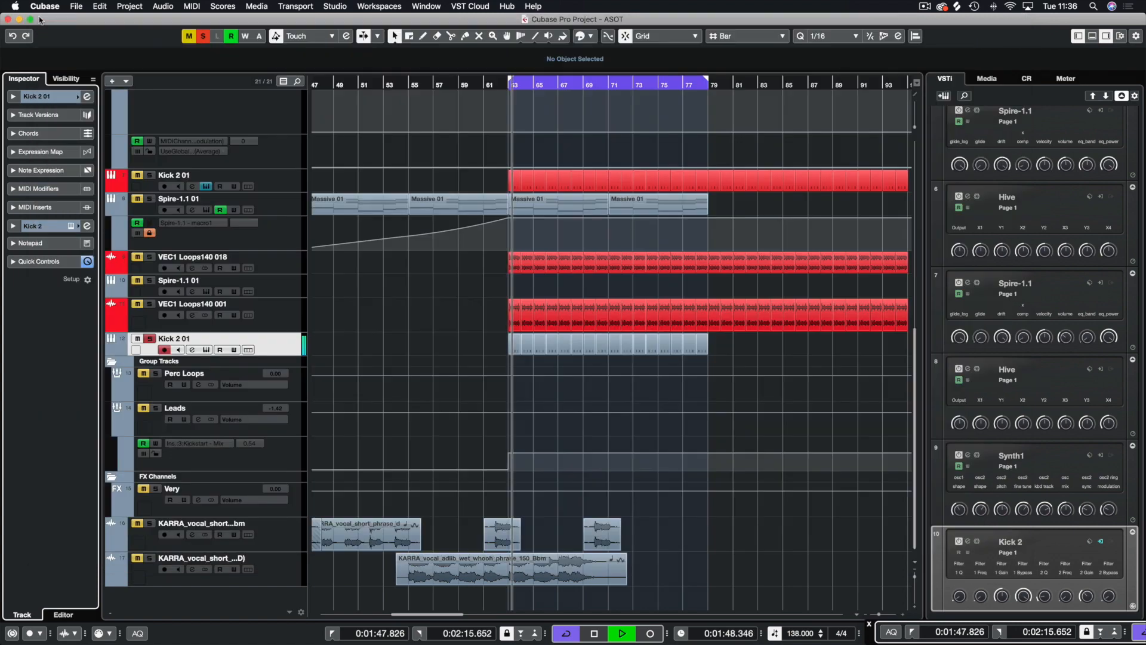
# Step: Unsolo the grey Kick 2 01 track and audition the full mix from the cycle start with that kick muted and unmuted
pyautogui.press('space')
pyautogui.click(138, 338)
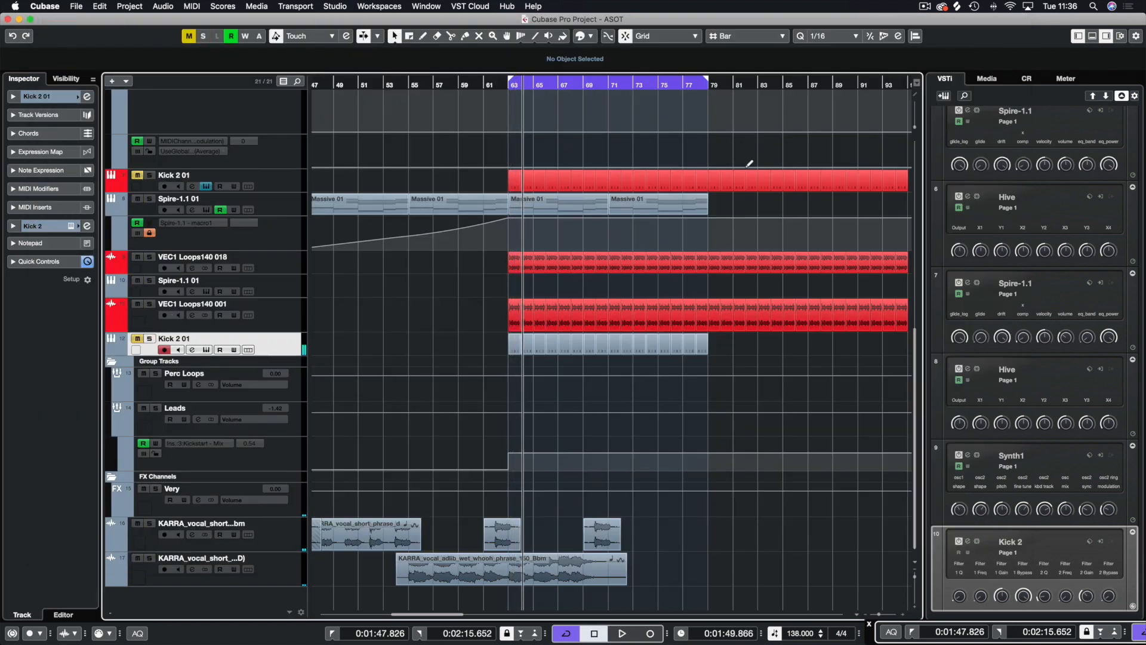
pyautogui.press('KP_1')
pyautogui.press('space')
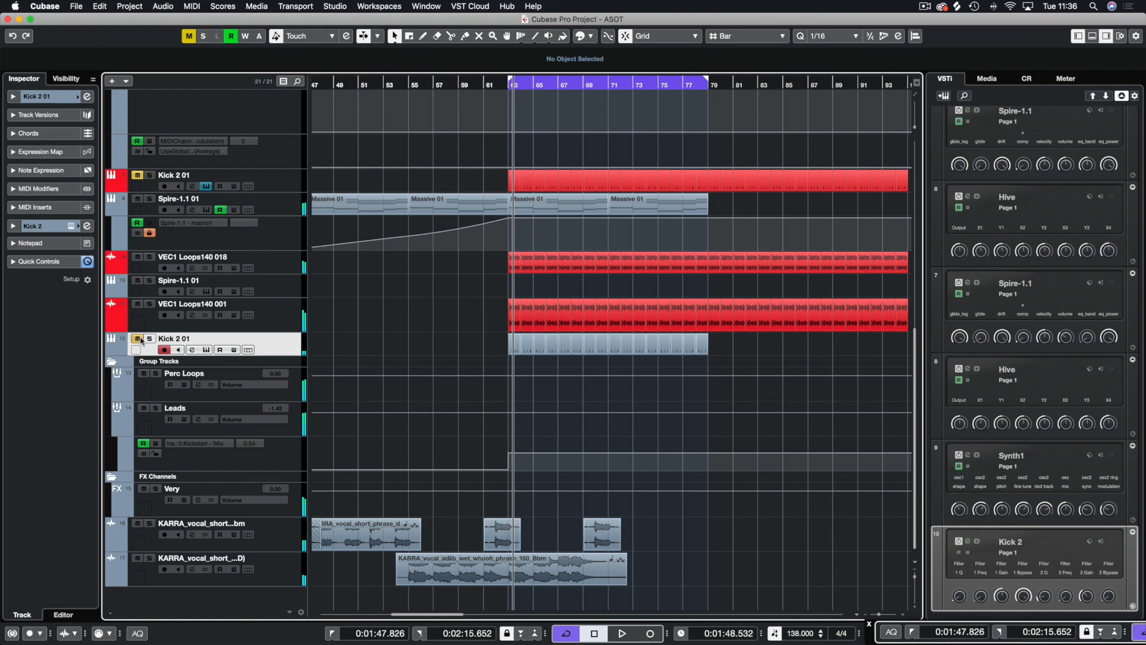
pyautogui.click(138, 338)
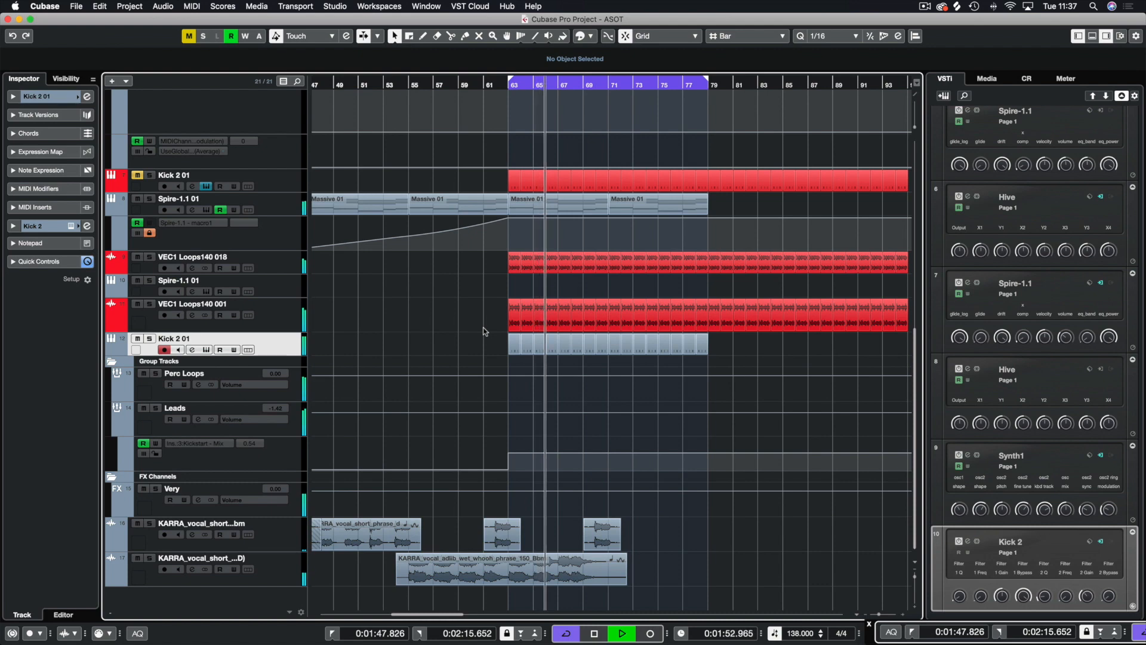
pyautogui.press('space')
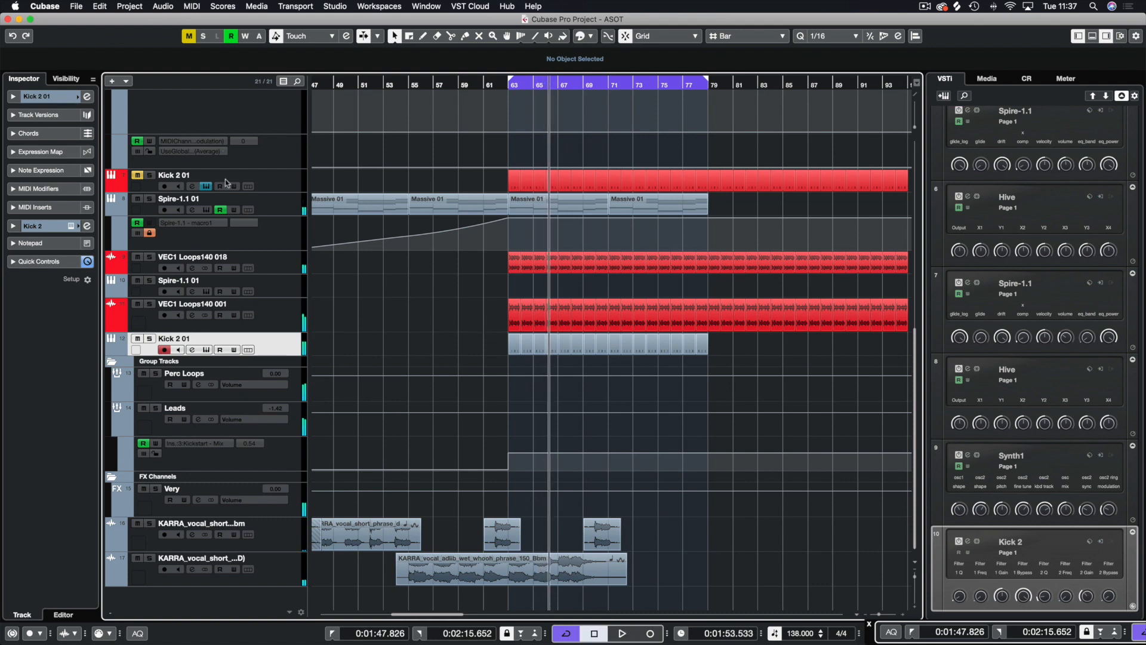
# Step: Unmute the red Kick 2 01 track, mute the grey one, and audition the mix with the red track's kick
pyautogui.click(150, 175)
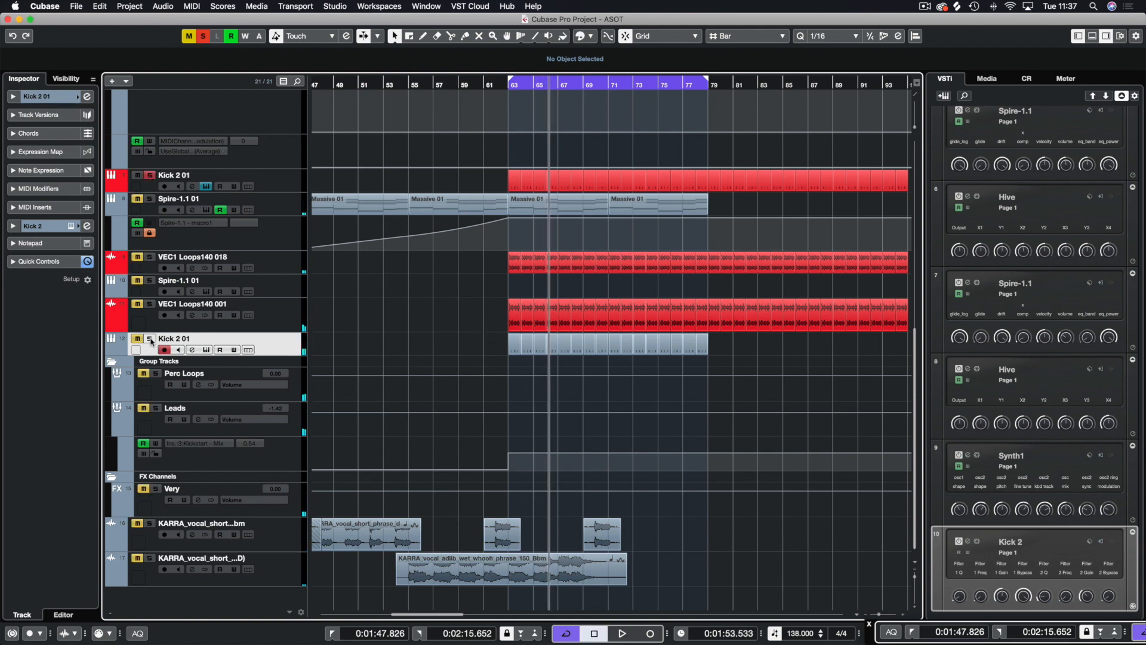
pyautogui.click(149, 174)
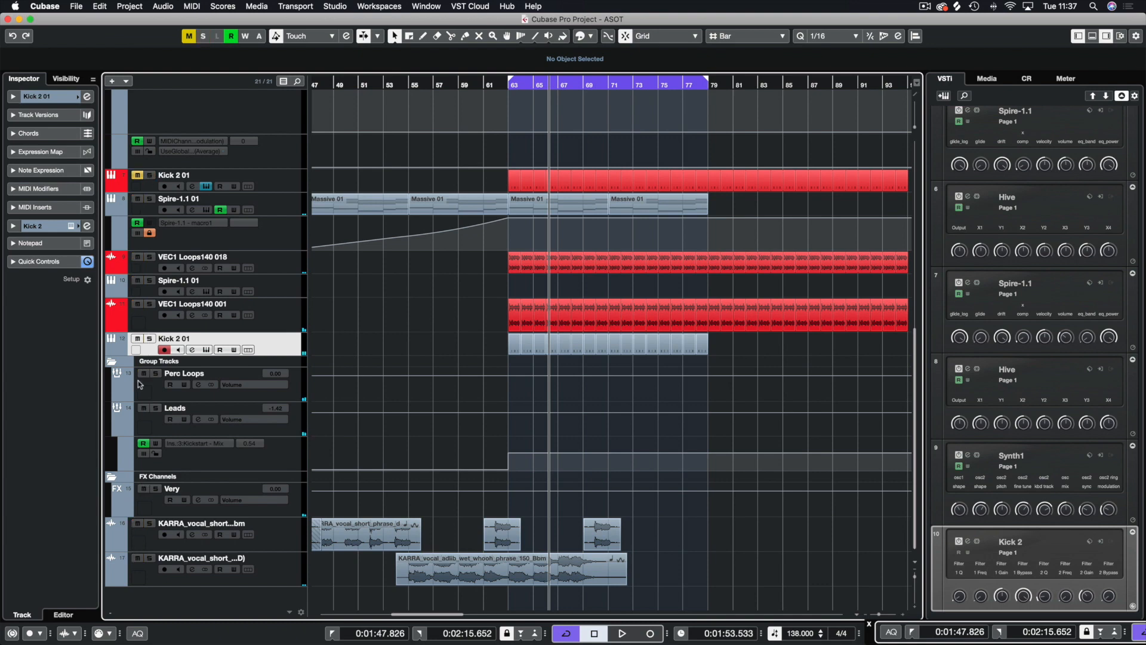
pyautogui.click(137, 175)
pyautogui.press('space')
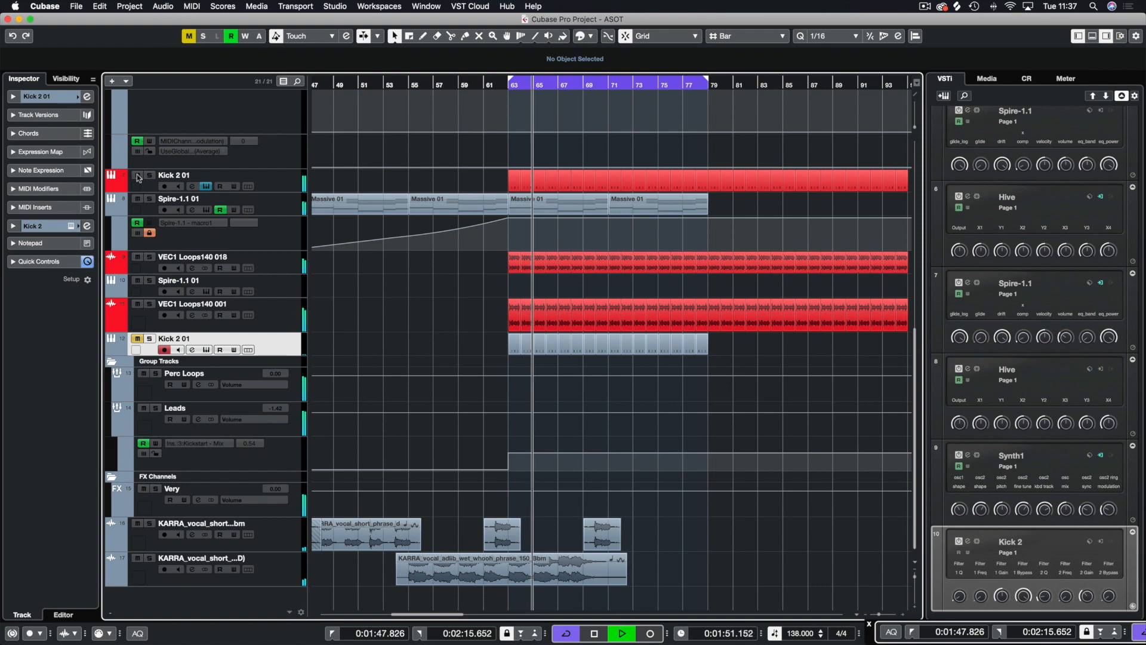
pyautogui.press('space')
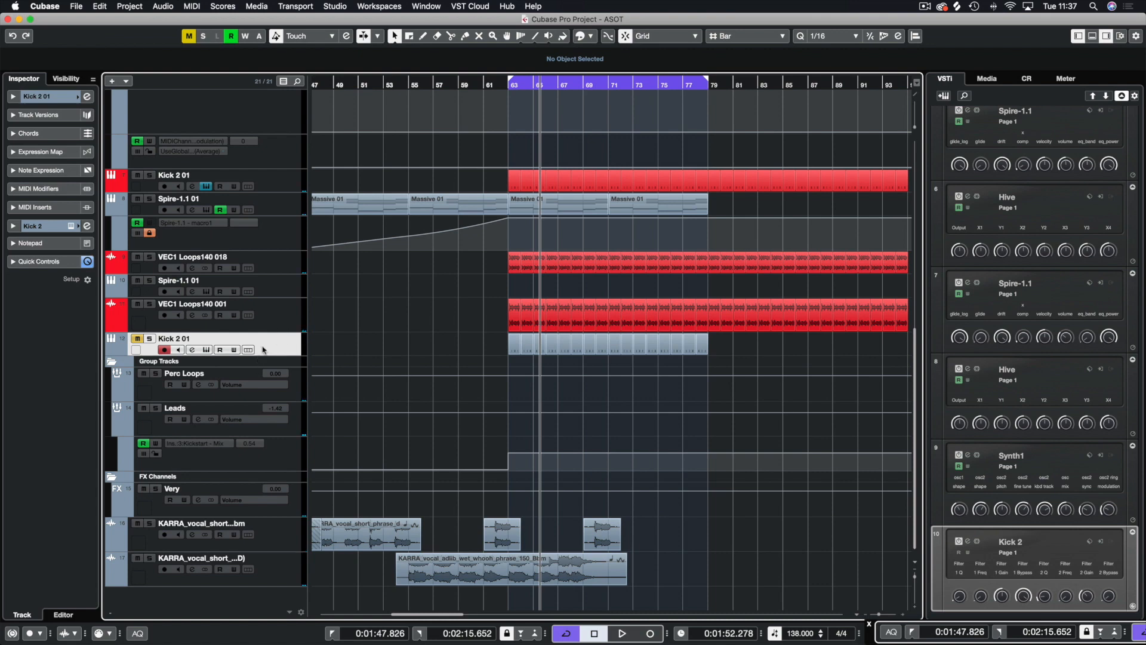
# Step: Review the grey track's kick pitch envelope in the Kick 2 editor, close it, and show the arrangement's uppermost tracks
pyautogui.click(137, 339)
pyautogui.click(87, 226)
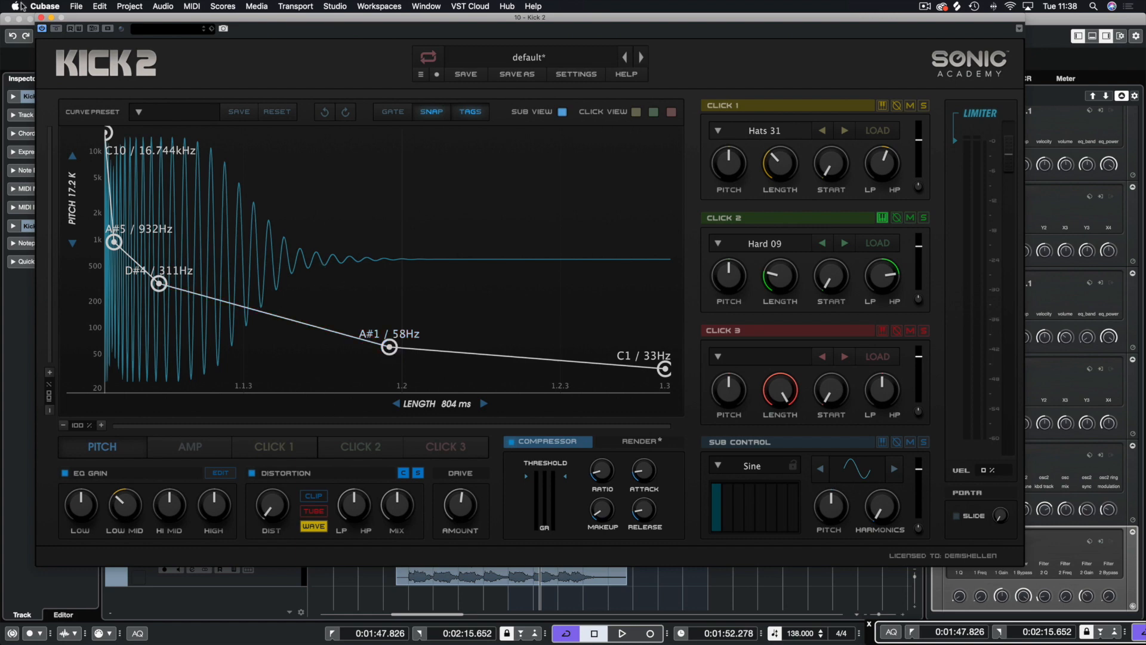
pyautogui.click(42, 19)
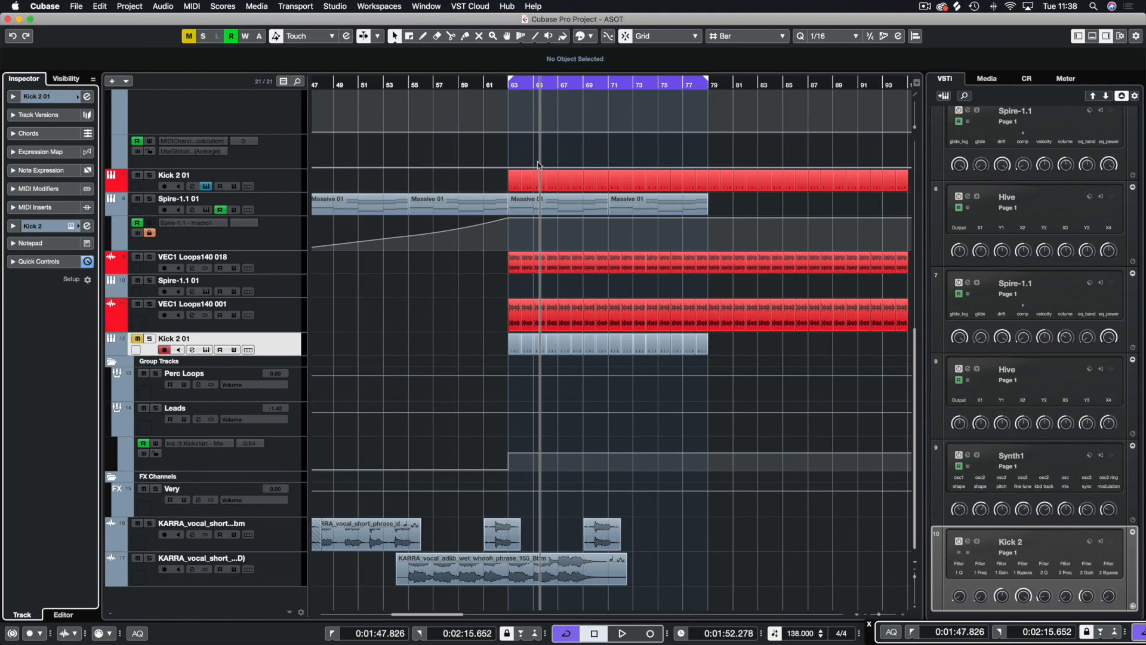
pyautogui.scroll(10, 540, 147)
pyautogui.hscroll(3, 540, 145)
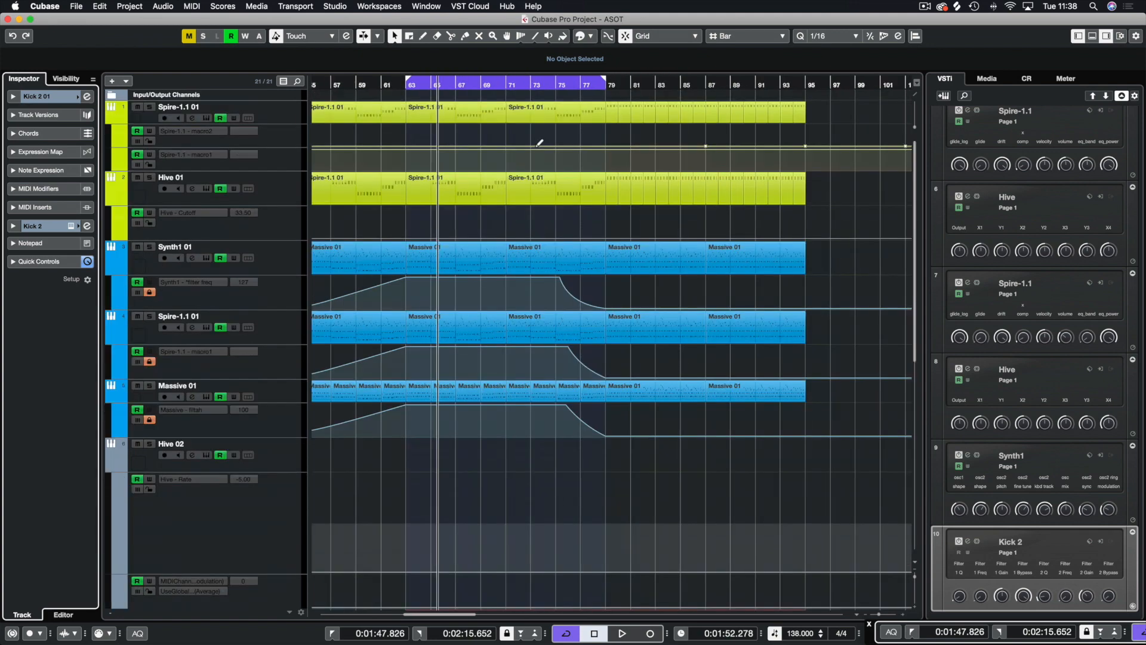